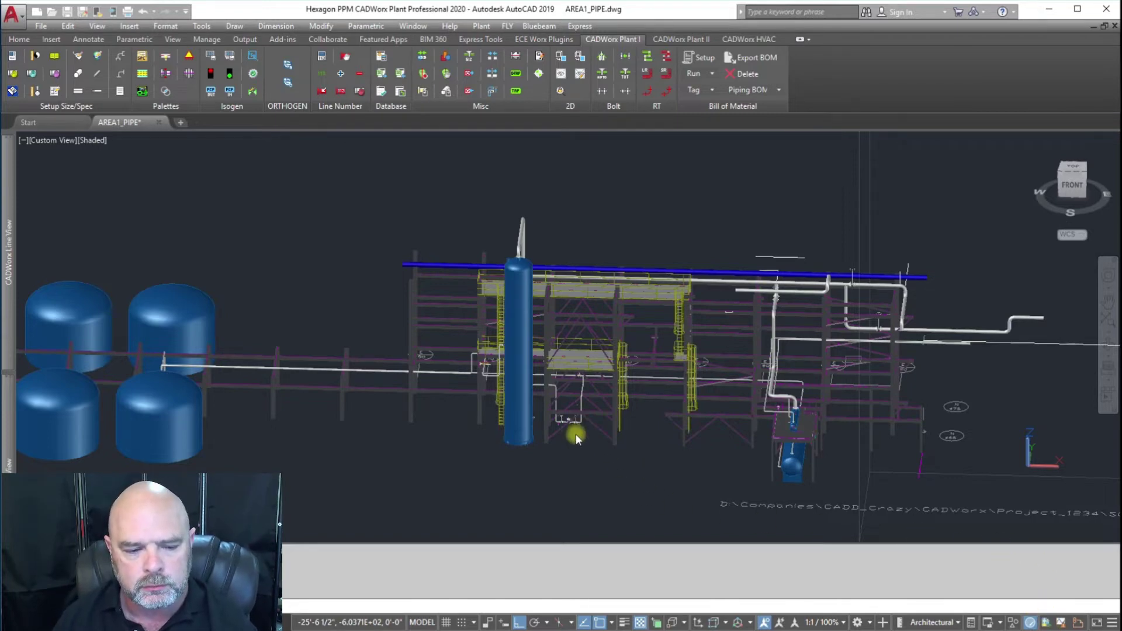
Zoom and pan the model view to the valve station.
scroll(576, 434, "up", 5)
scroll(576, 434, "down", 2)
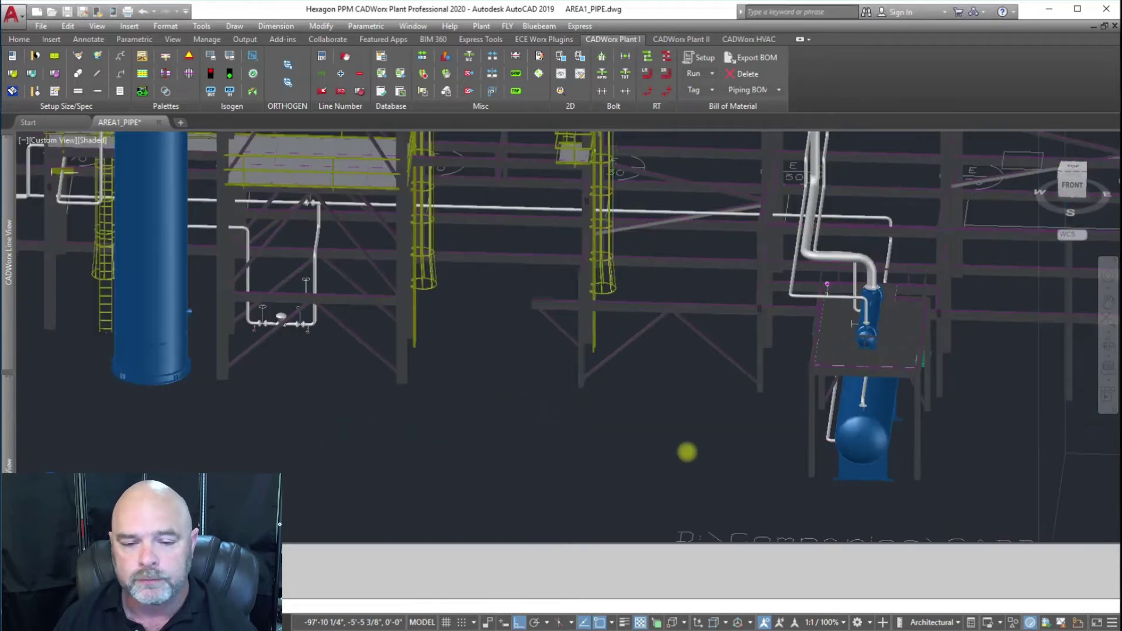
middle_click_drag(425, 406, 721, 445)
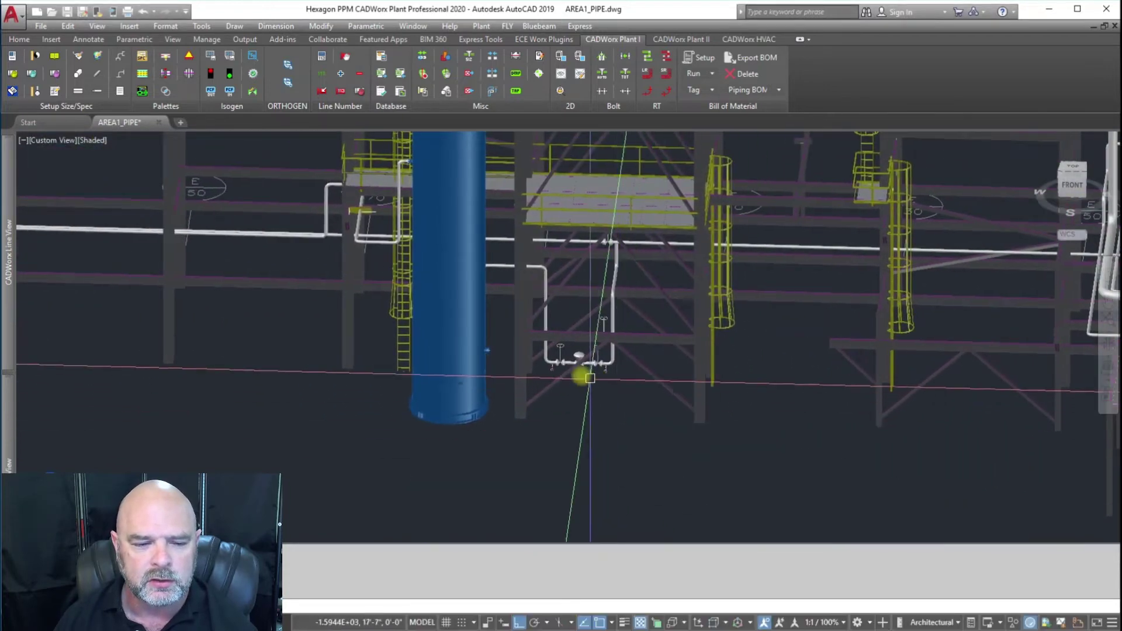
scroll(576, 368, "up", 5)
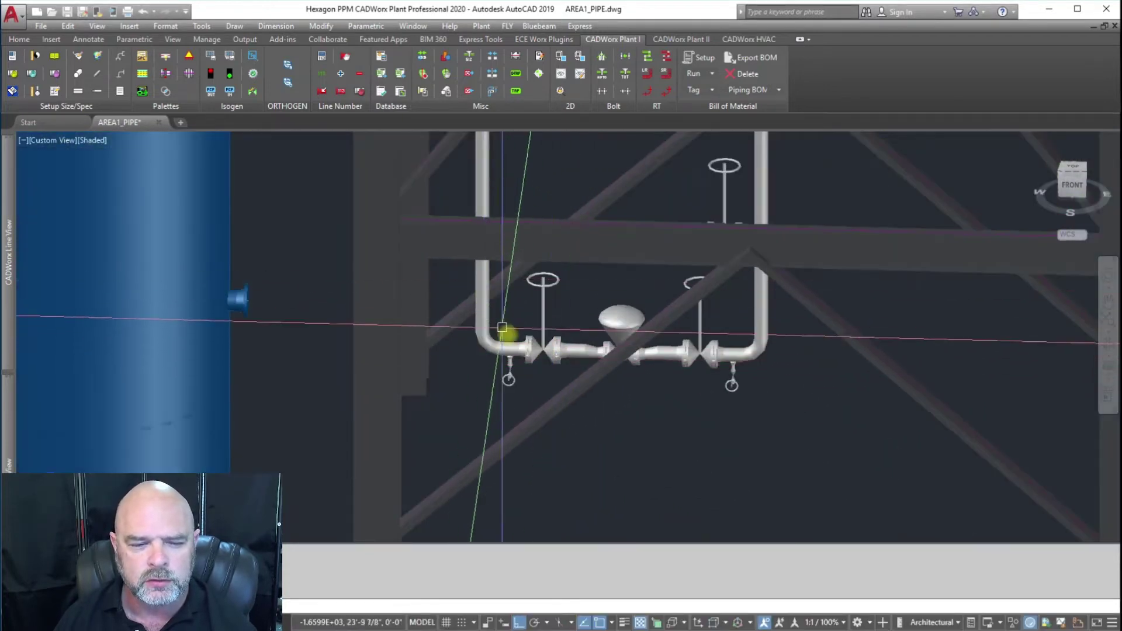
scroll(681, 236, "down", 6)
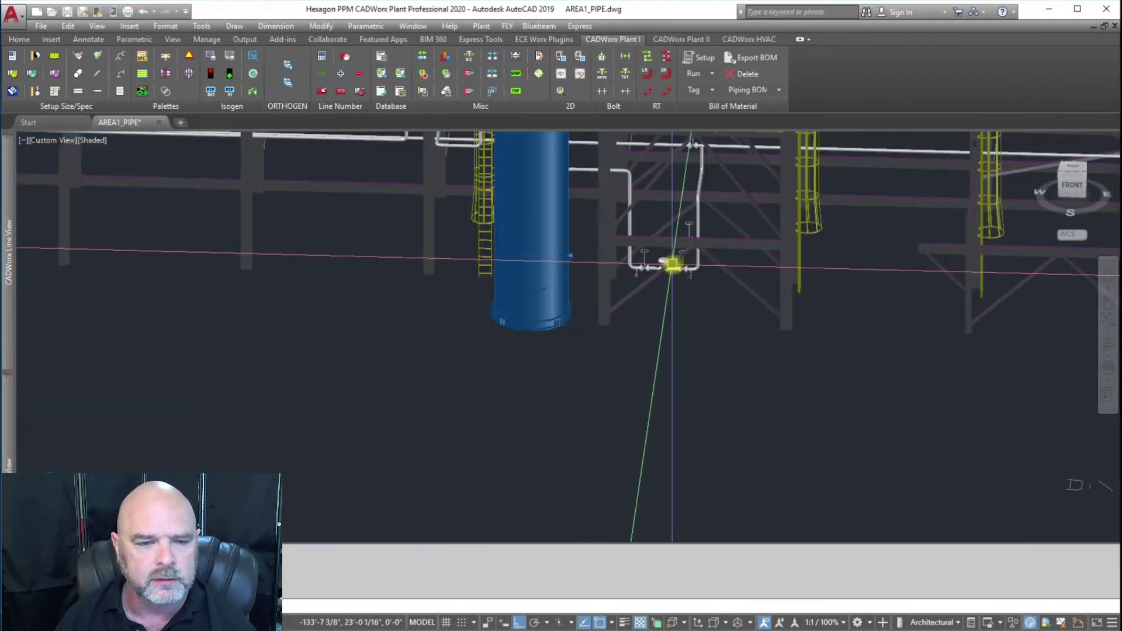
scroll(672, 258, "up", 2)
scroll(709, 364, "up", 4)
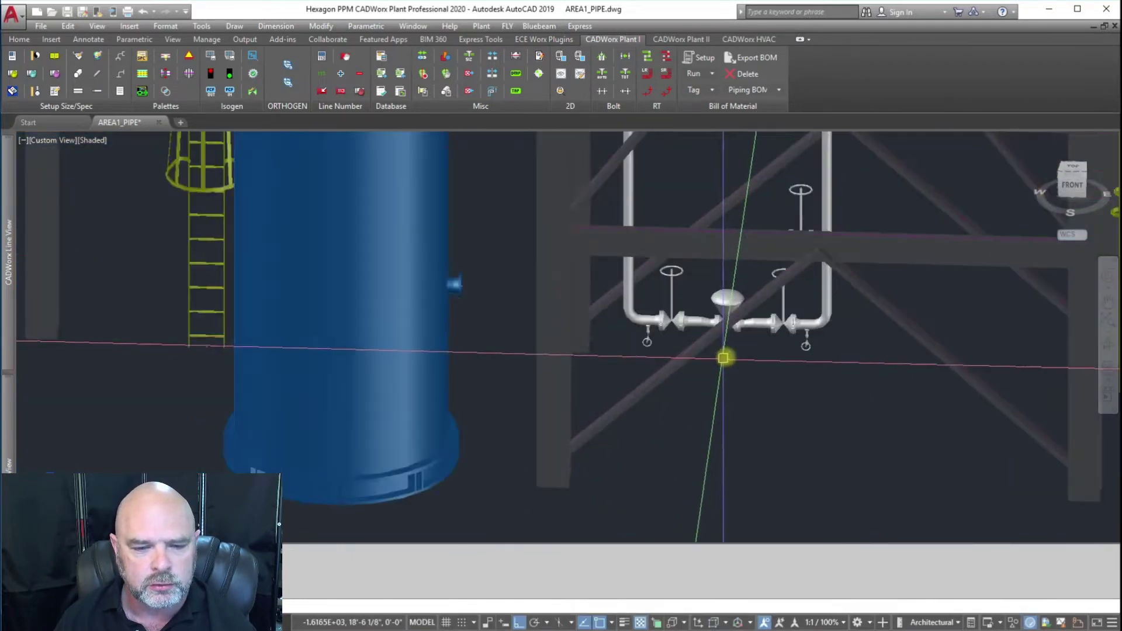
Read the pipe's line number 4"-P-1480-150CS and expand the Line Isolate list of pipeline numbers.
mouse_move(764, 326)
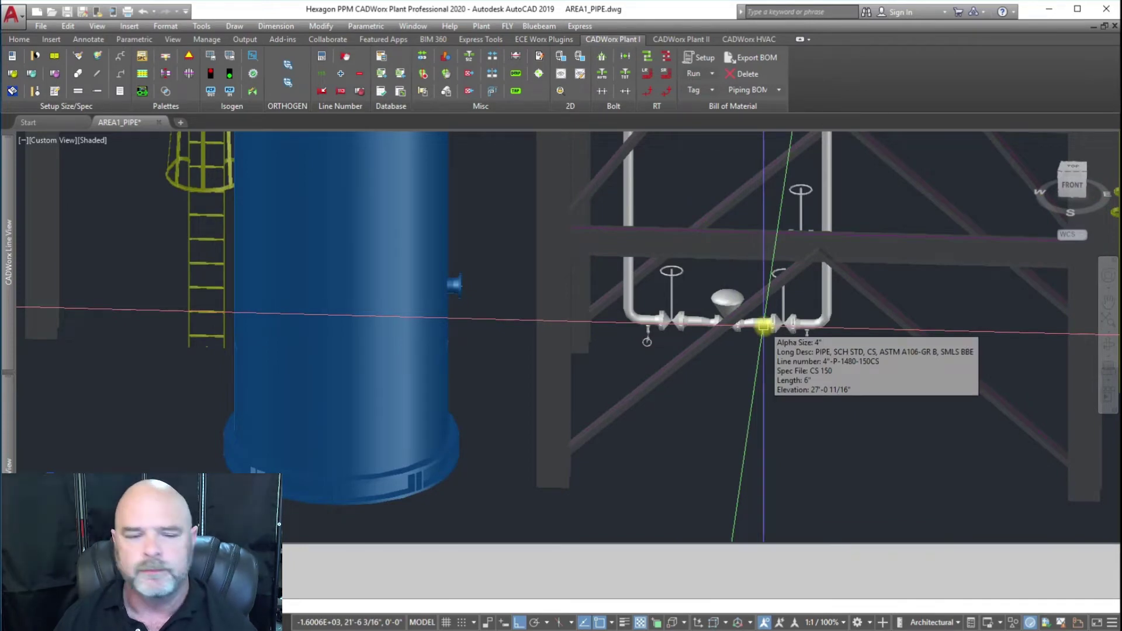
middle_click_drag(826, 300, 841, 546)
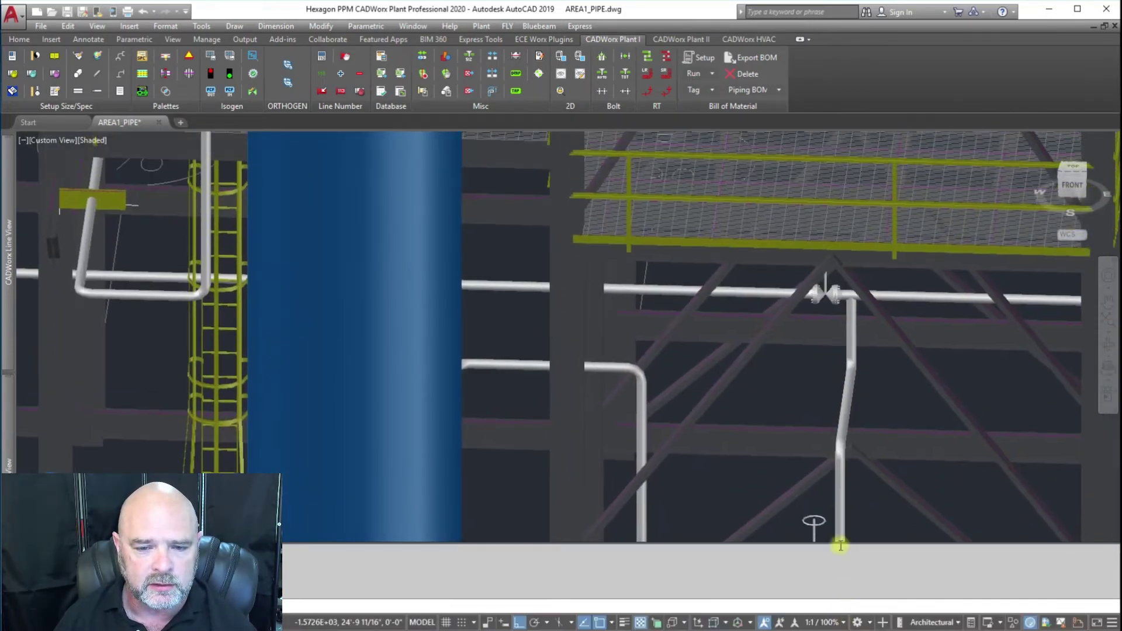
scroll(826, 301, "up", 5)
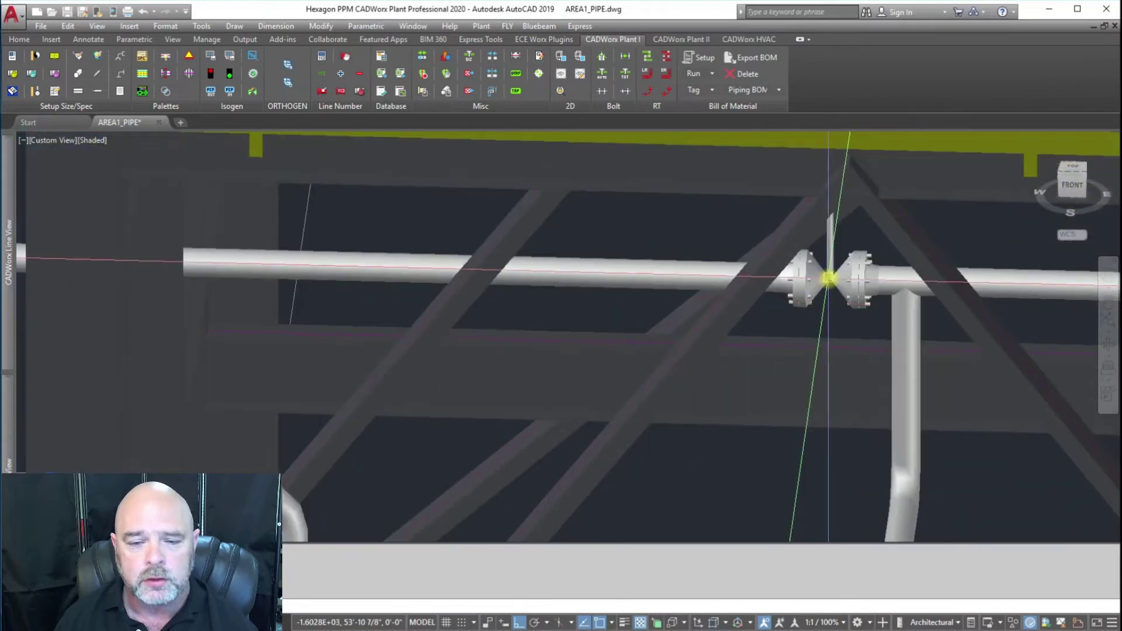
mouse_move(829, 279)
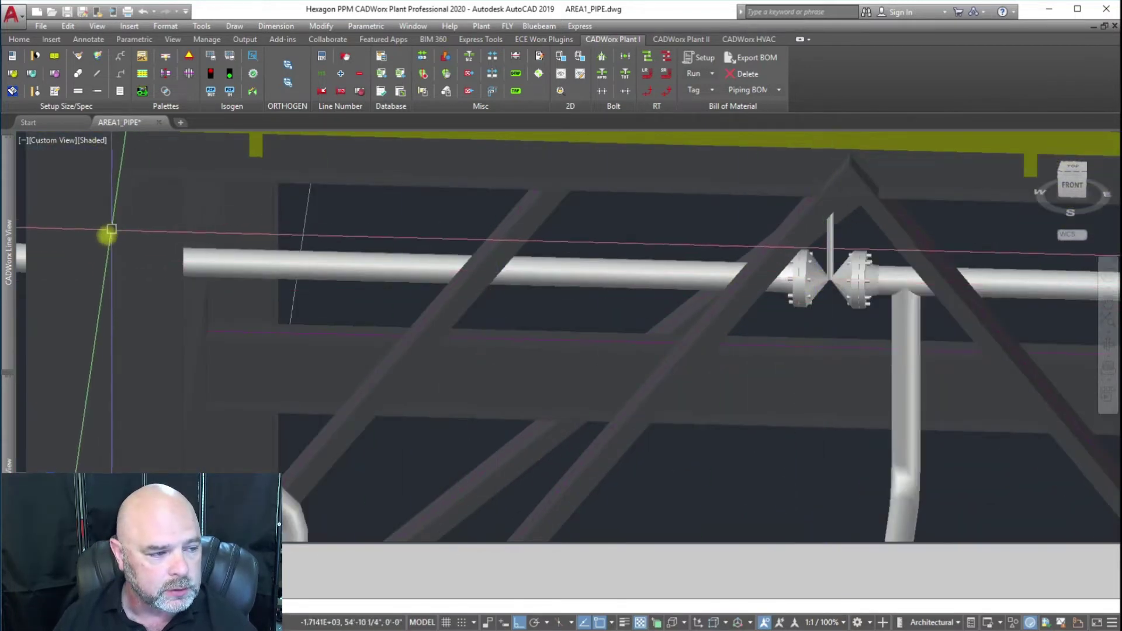
mouse_move(12, 283)
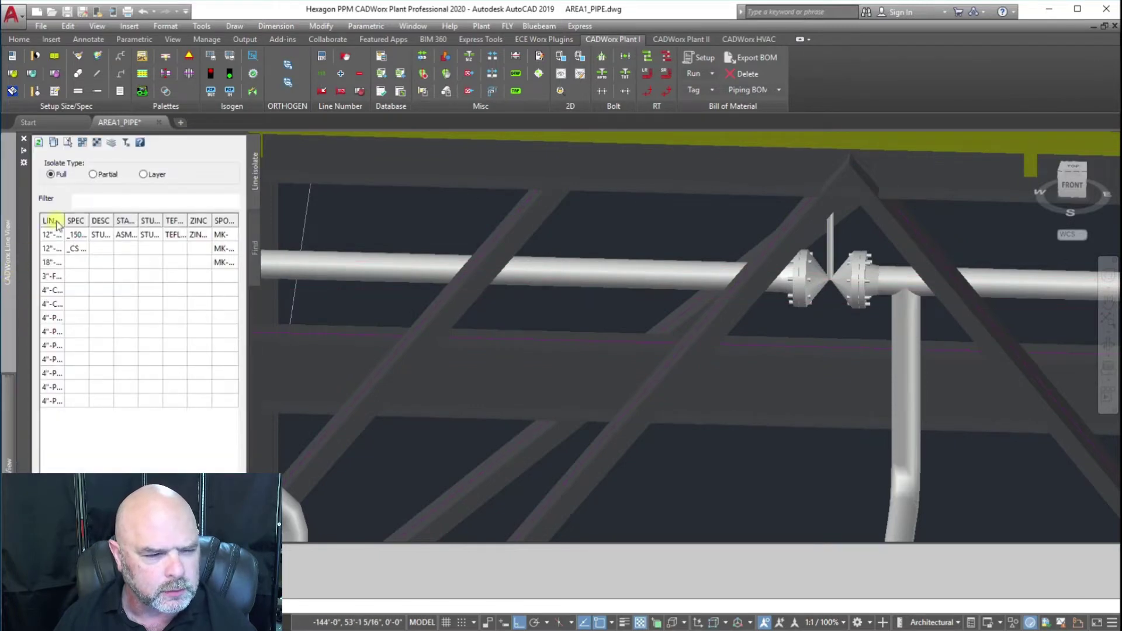
Widen the line number column and refresh the Line Isolate list.
left_click_drag(59, 224, 138, 221)
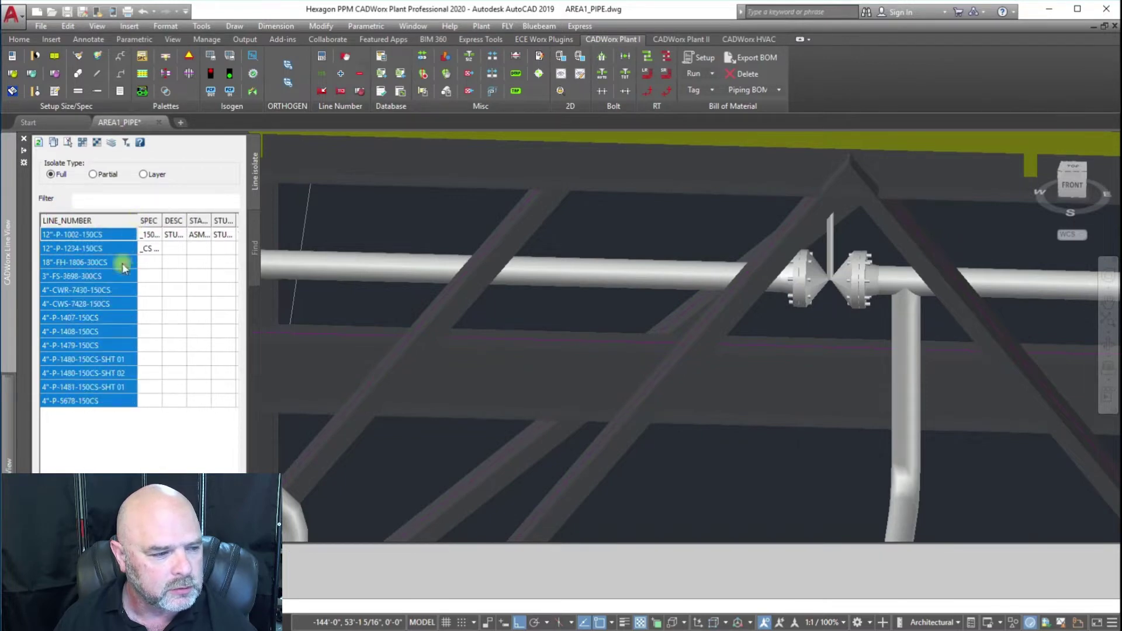
left_click(87, 359)
left_click(38, 142)
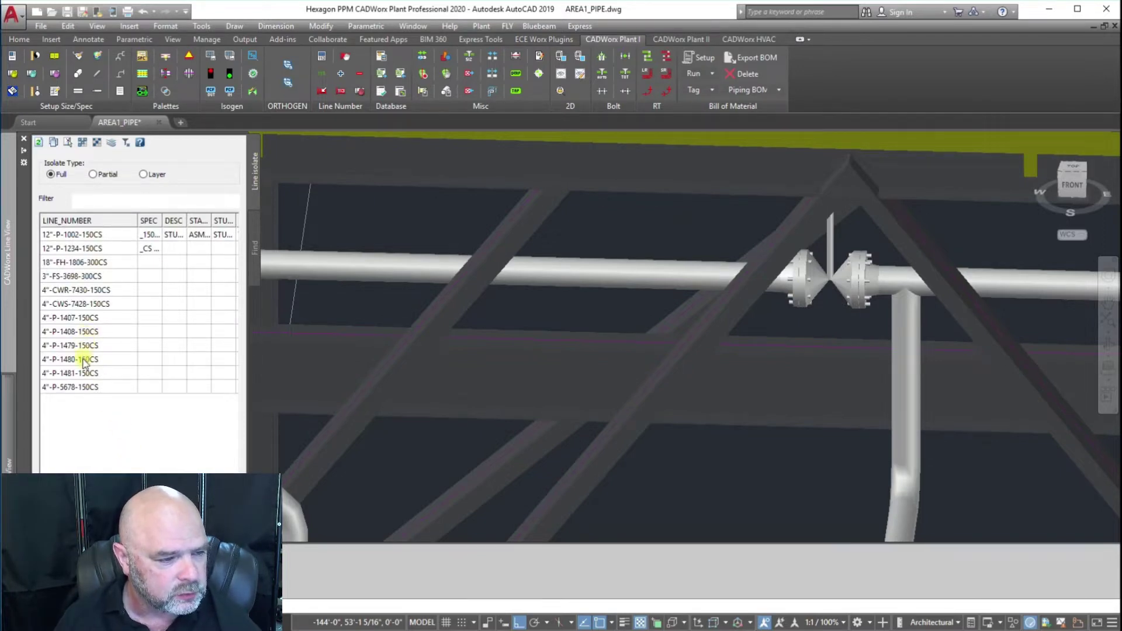
Isolate lines 4"-P-1480-150CS and 4"-P-1481-150CS, hiding the rest of the model.
left_click(83, 360)
left_click(82, 374, "shift")
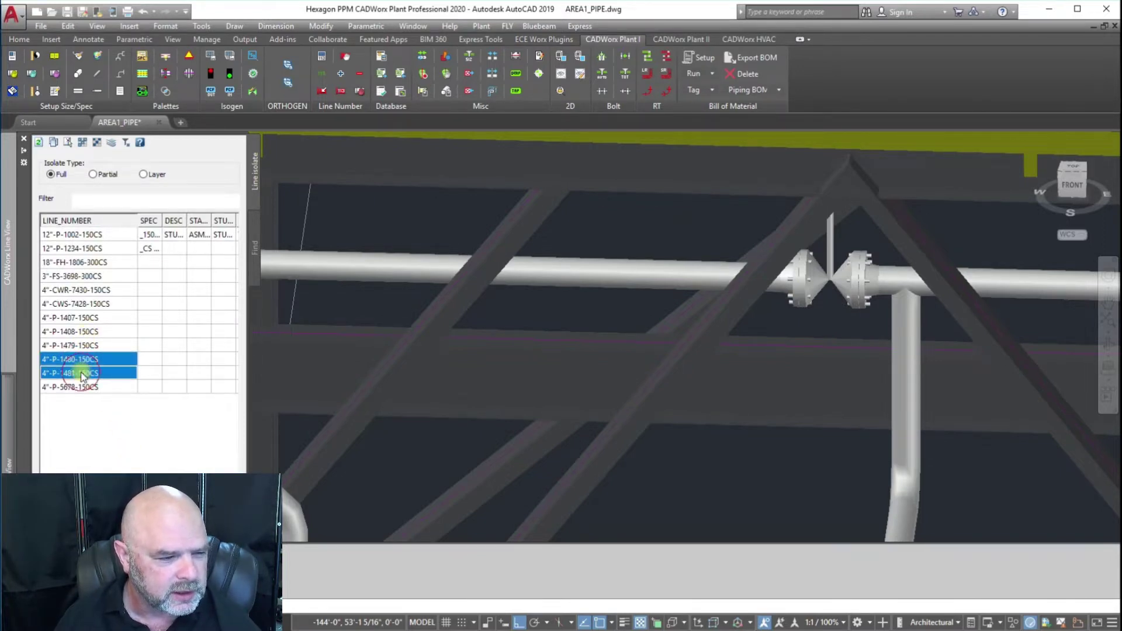
right_click(82, 376)
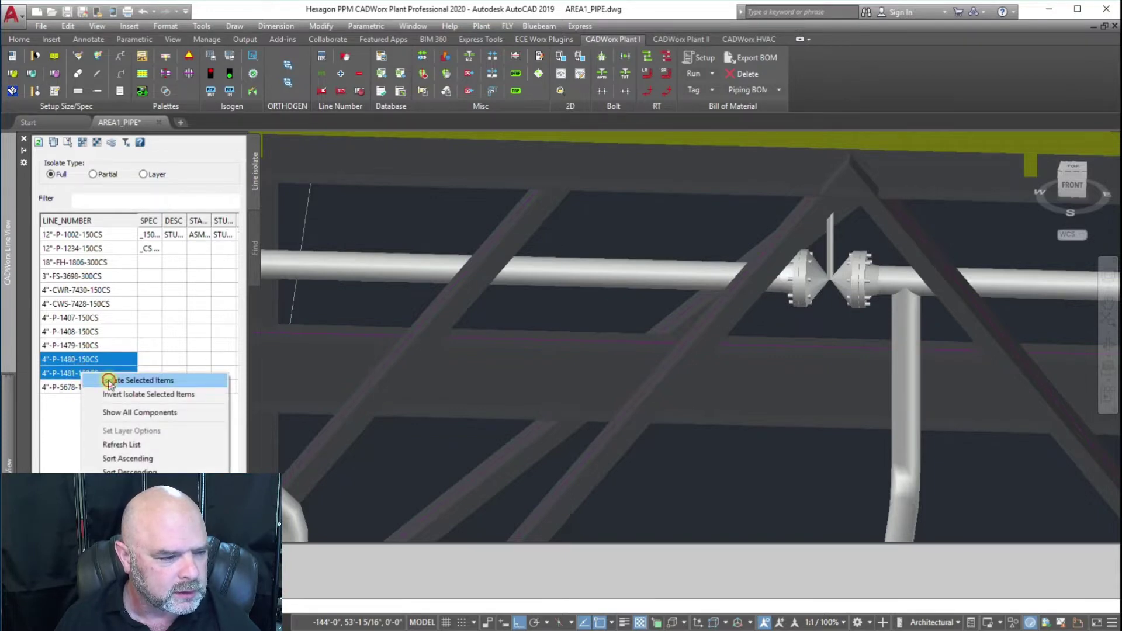
left_click(109, 380)
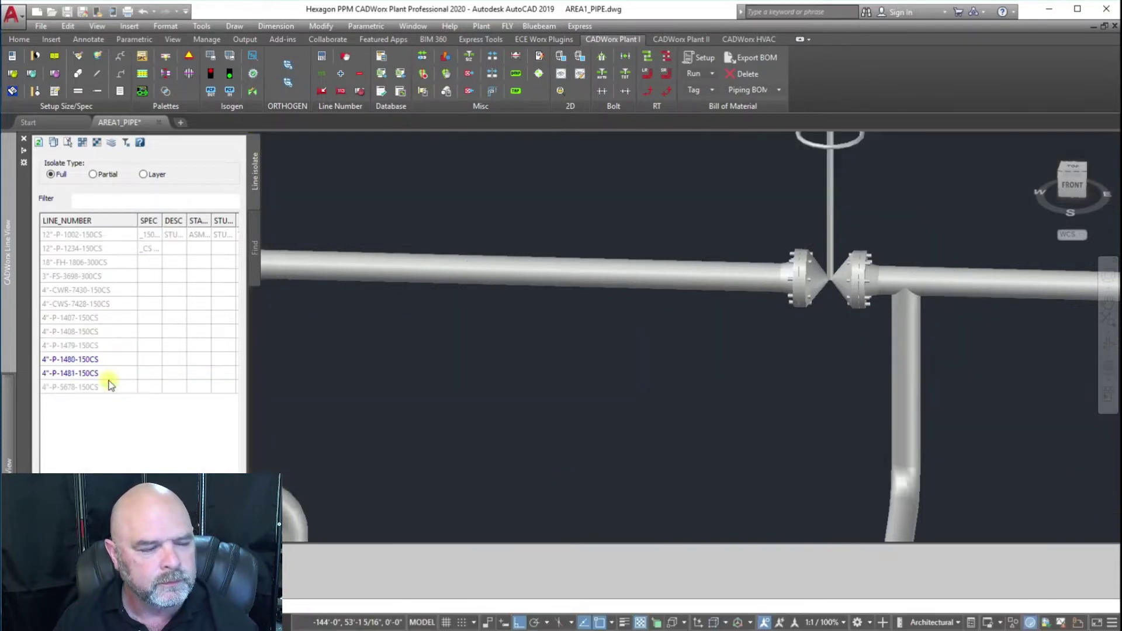
scroll(752, 382, "down", 10)
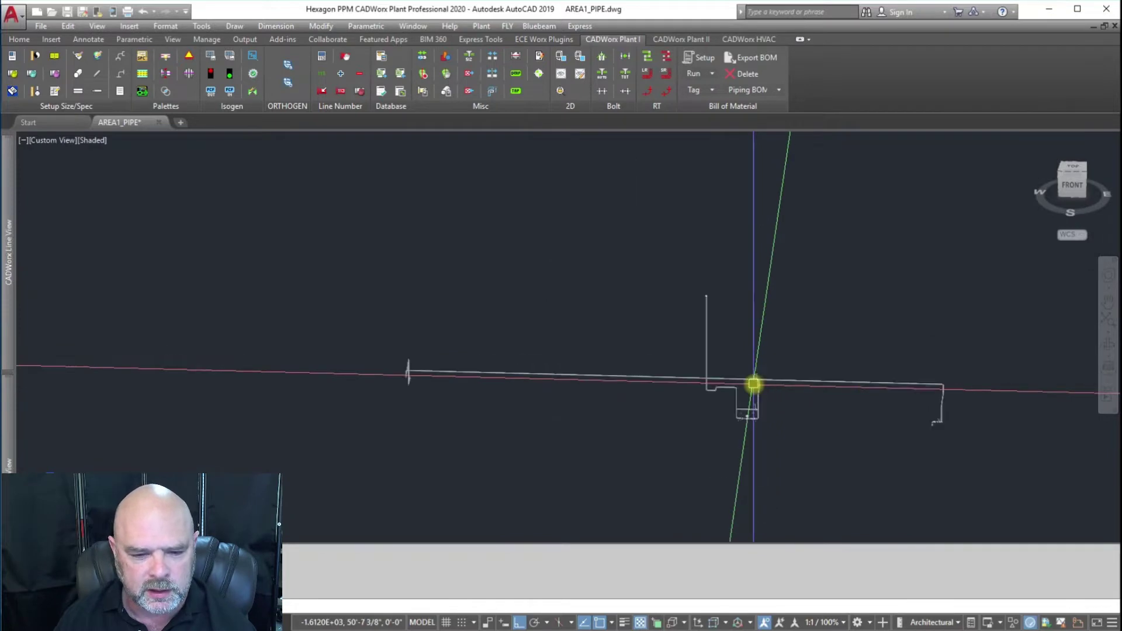
Zoom and pan in on the elbow, reducer and valve assembly at the isolated line's end.
mouse_move(869, 387)
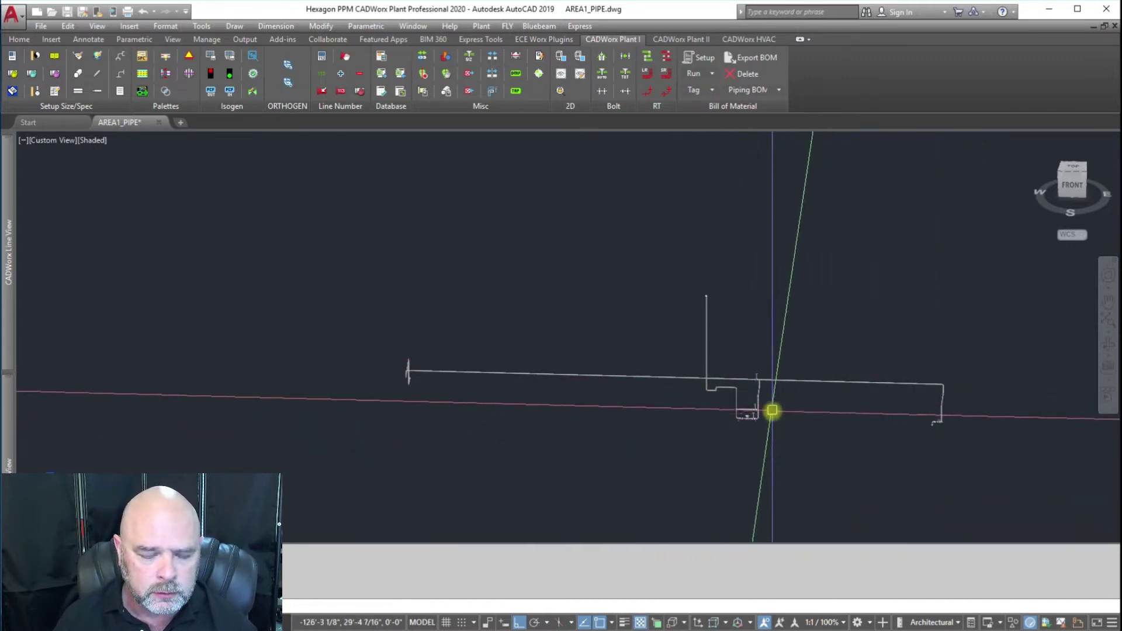
scroll(769, 410, "up", 5)
scroll(681, 414, "down", 5)
middle_click_drag(932, 423, 511, 369)
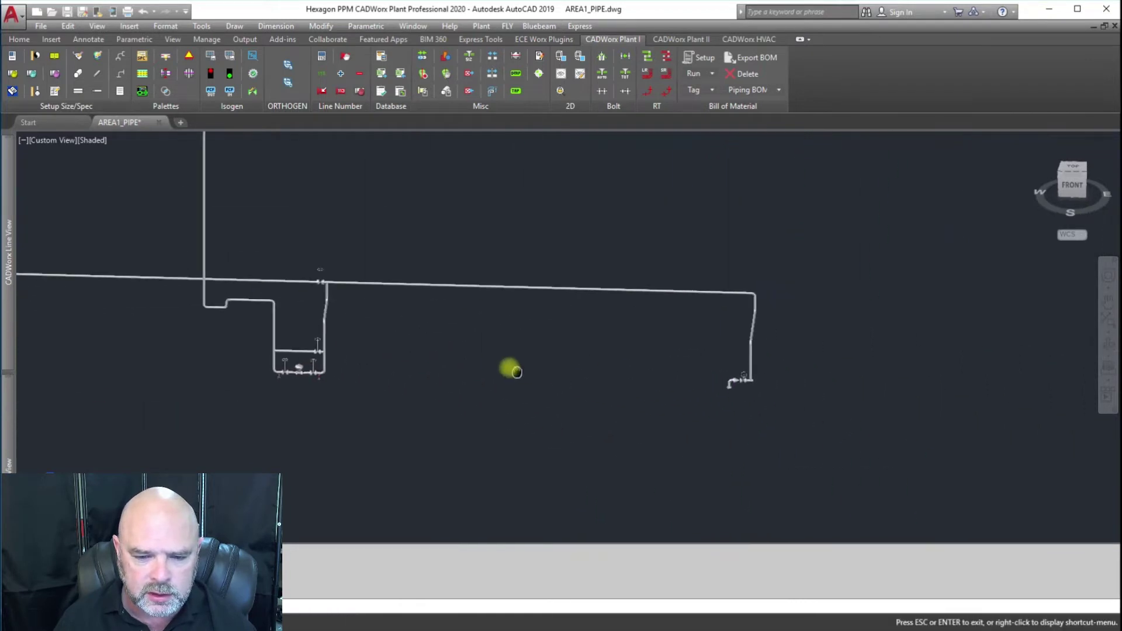
scroll(739, 384, "up", 7)
scroll(571, 325, "down", 2)
scroll(571, 316, "up", 5)
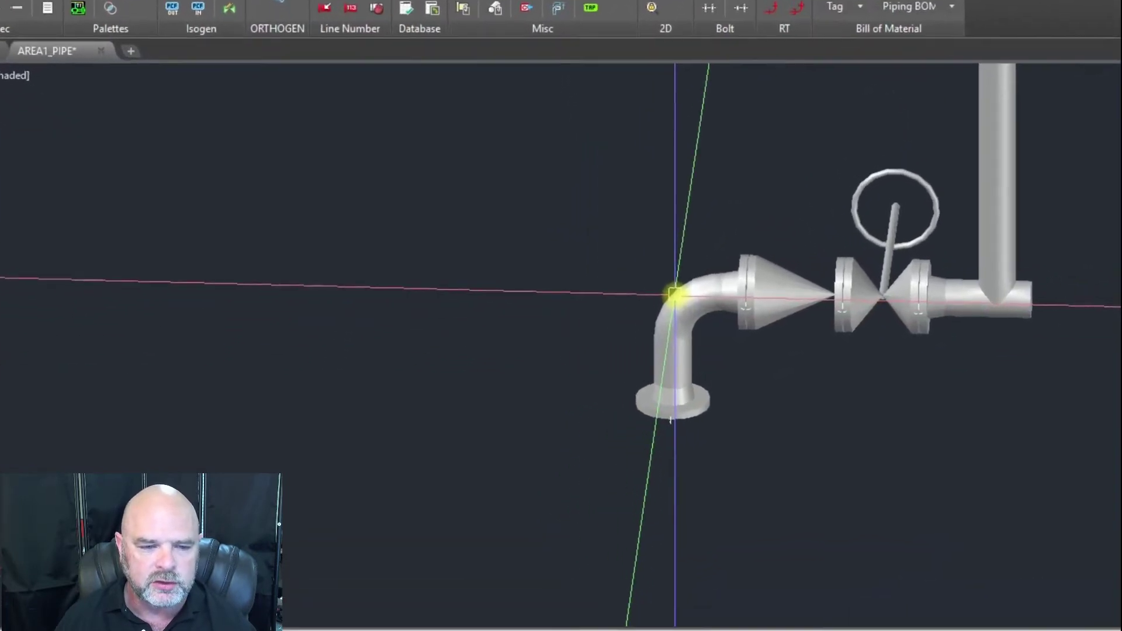
Append '-SHT 01' to the elbow's line number, making it 4"-P-1480-150CS-SHT 01.
double_click(674, 294)
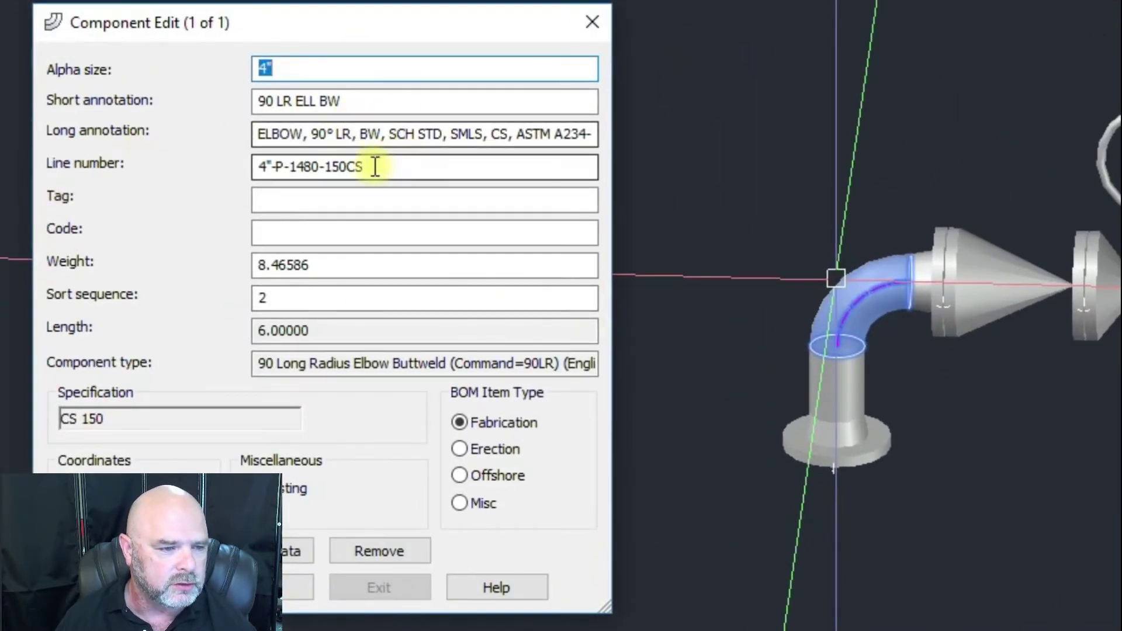
left_click(375, 167)
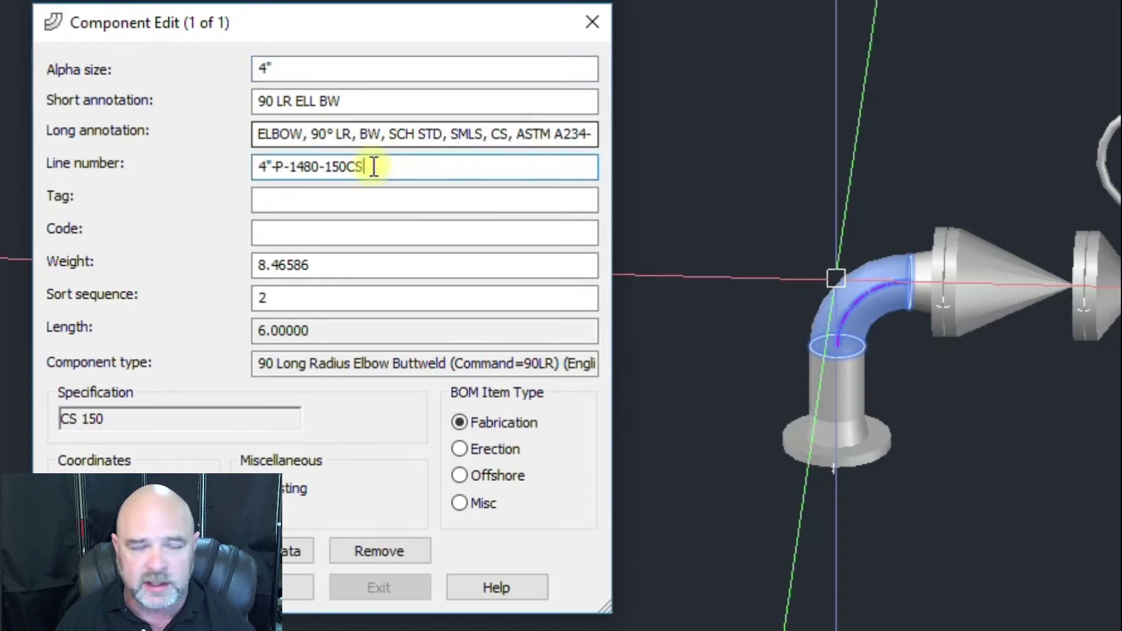
type("-")
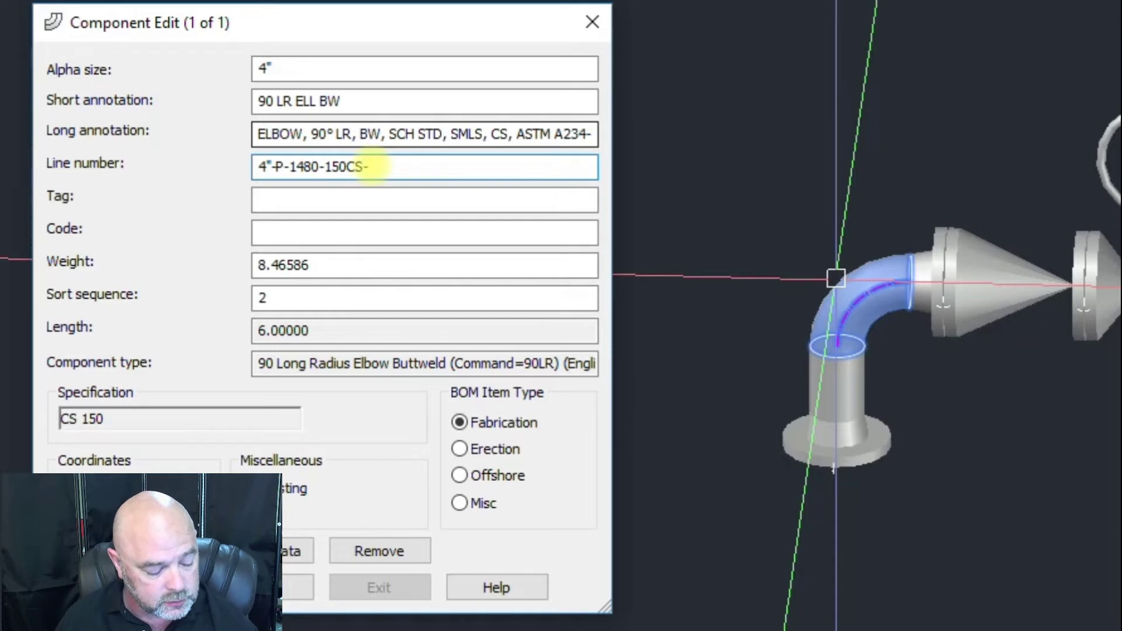
type("SHT")
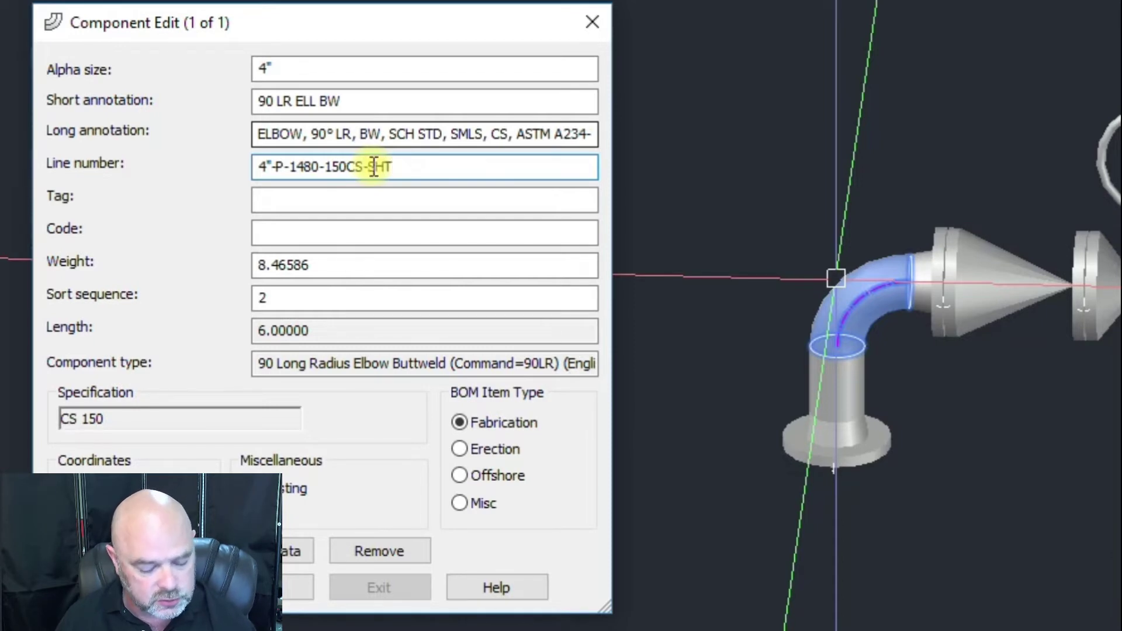
type(" 01")
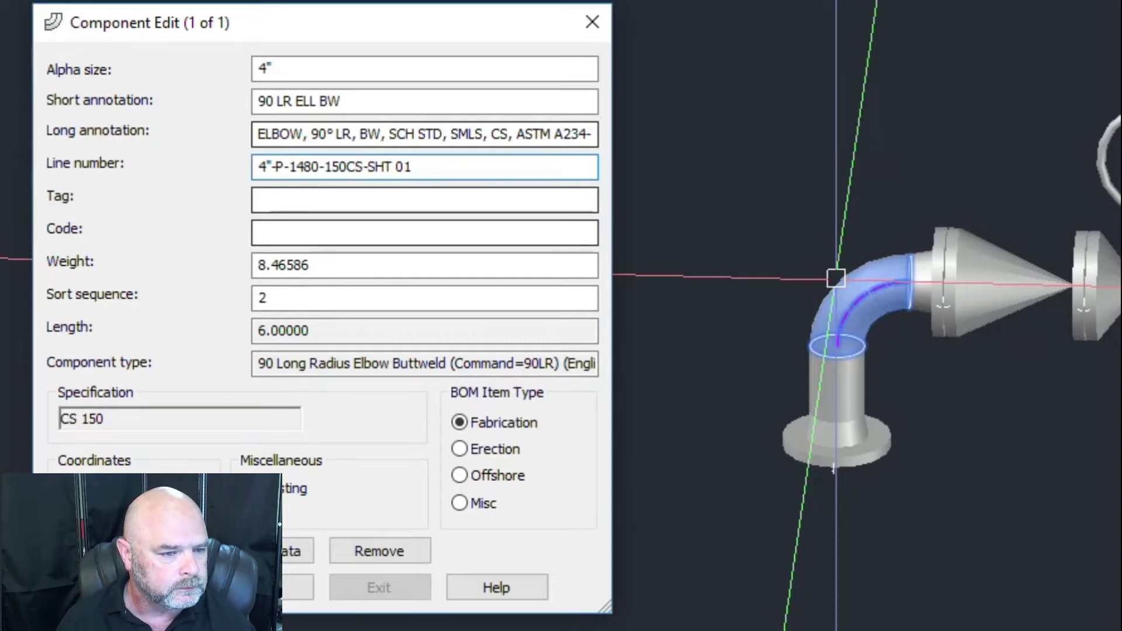
key("Return")
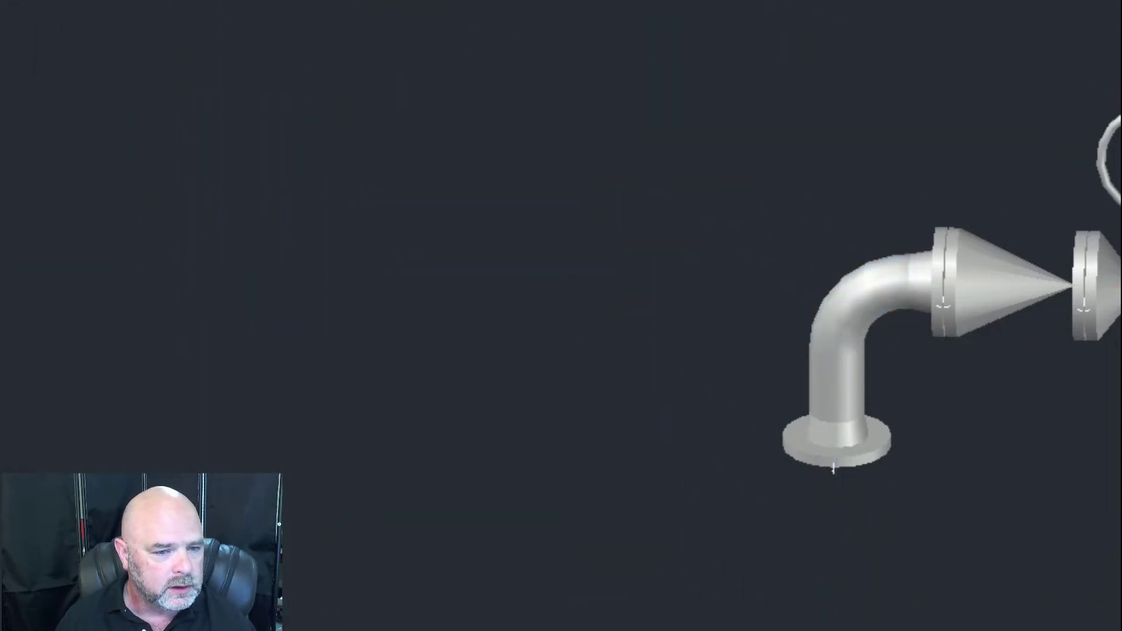
middle_click_drag(860, 275, 844, 270)
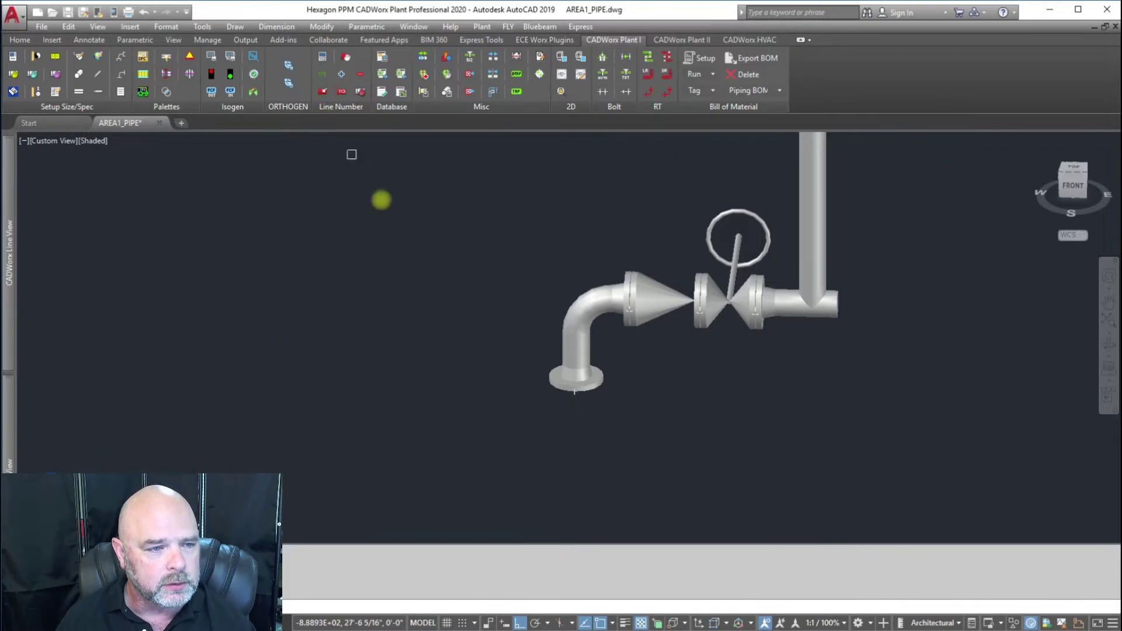
Select the long horizontal pipe run and the vertical pipe below the valve for renumbering.
left_click(911, 181)
left_click(463, 438)
scroll(488, 408, "down", 4)
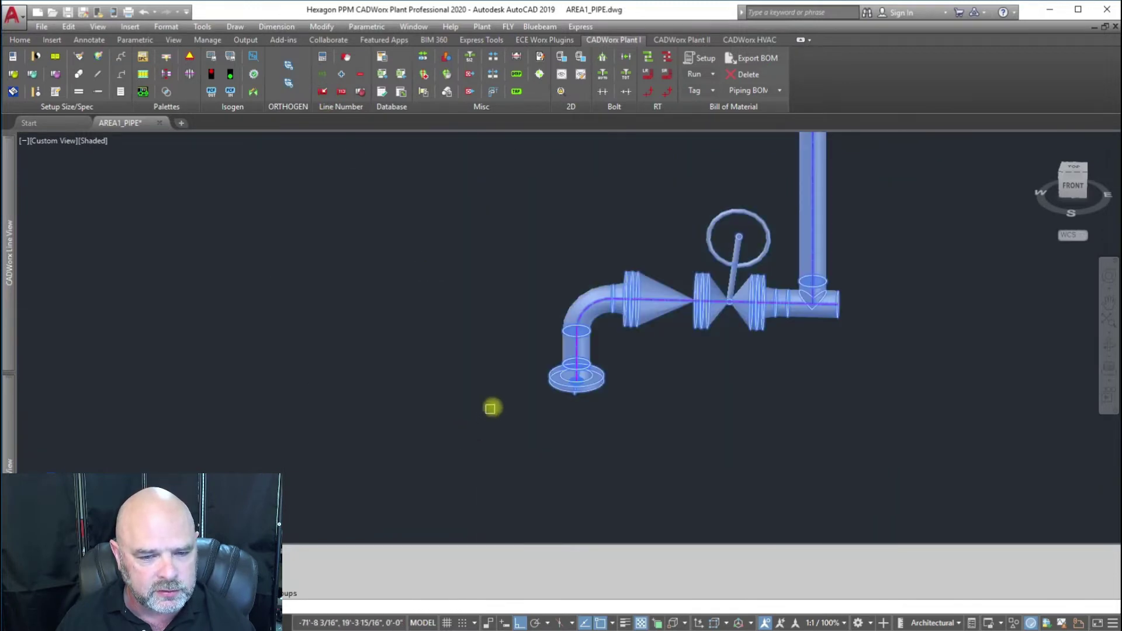
left_click(617, 191)
left_click(487, 394)
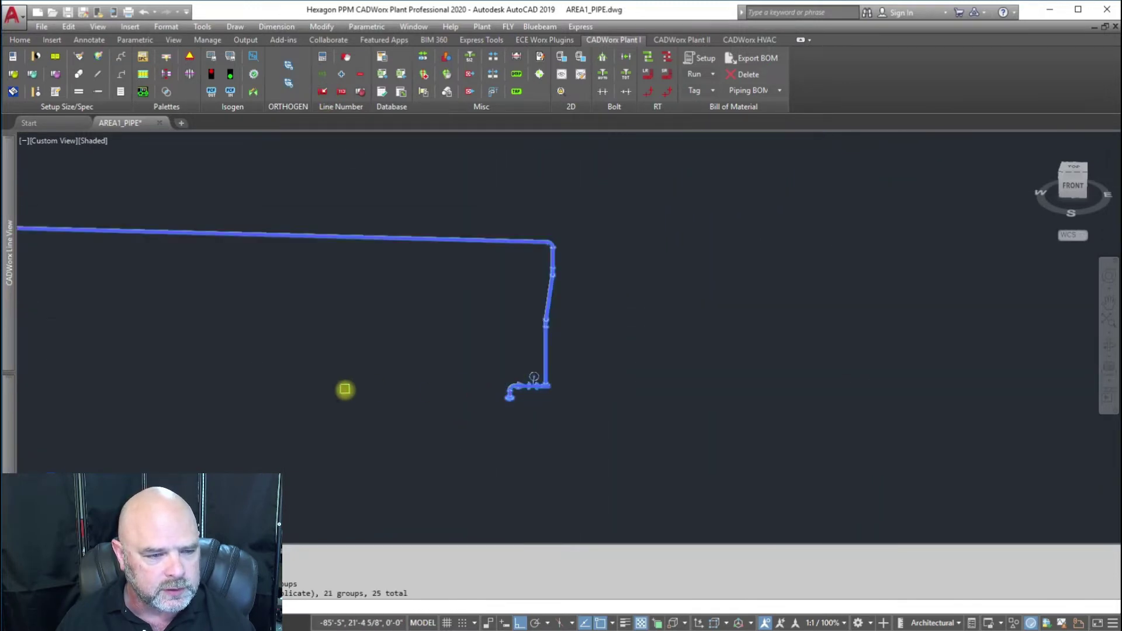
scroll(345, 388, "up", 4)
scroll(431, 300, "up", 5)
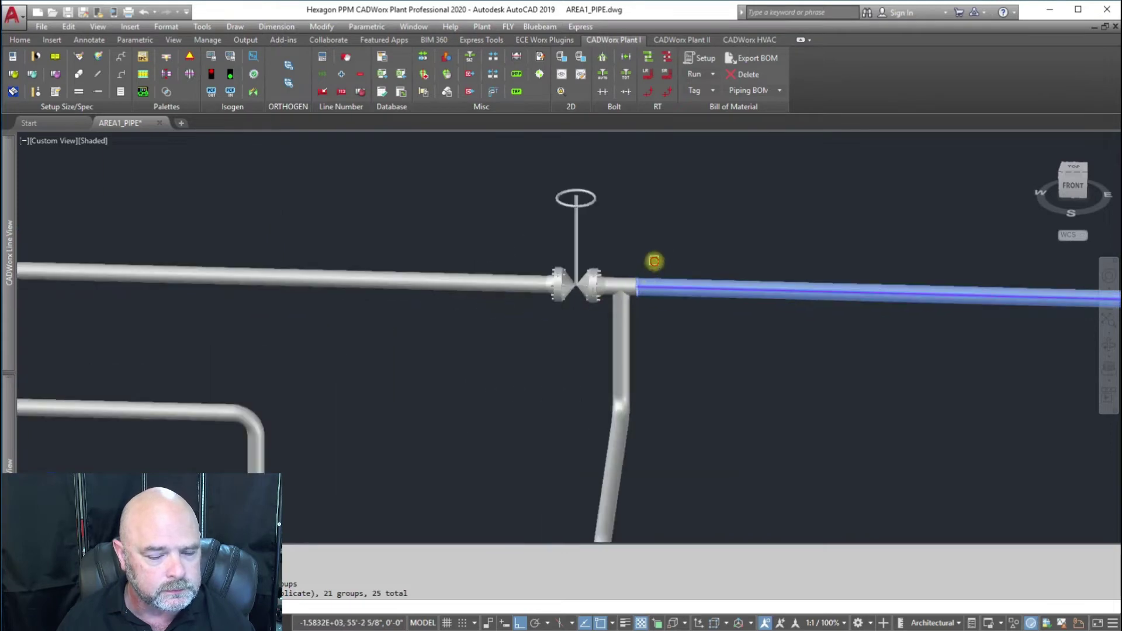
left_click(654, 259)
left_click(623, 317)
middle_click_drag(629, 488, 645, 400)
key("Escape")
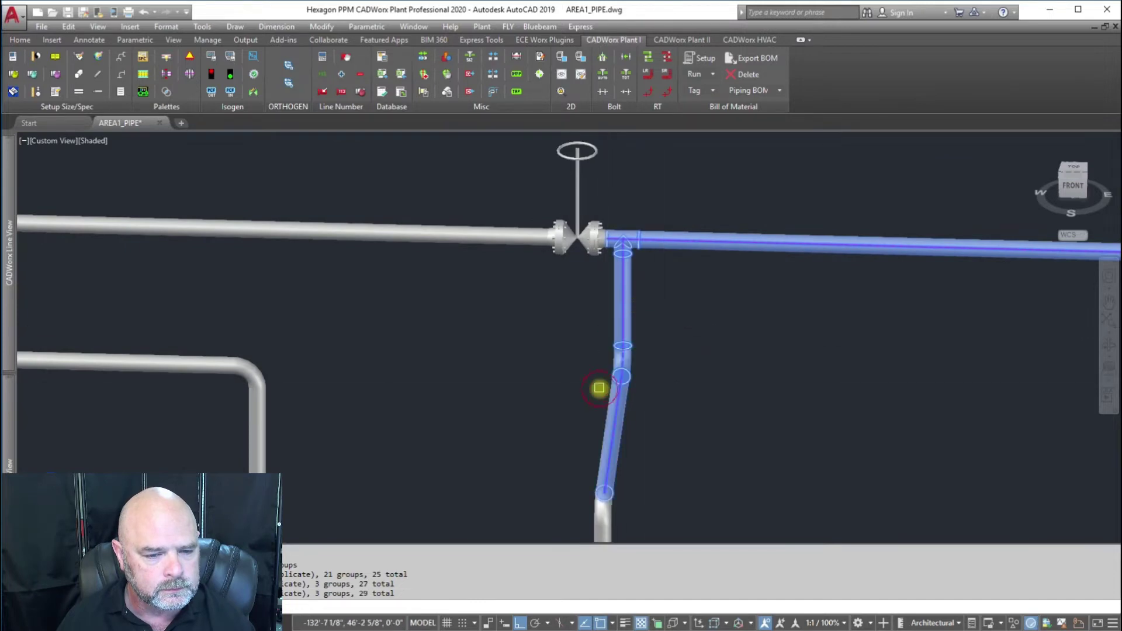
scroll(601, 388, "down", 3)
scroll(631, 318, "up", 3)
Add the sloped and lower pipes, valve flange, bolts and gasket, then apply the line number.
left_click(632, 332)
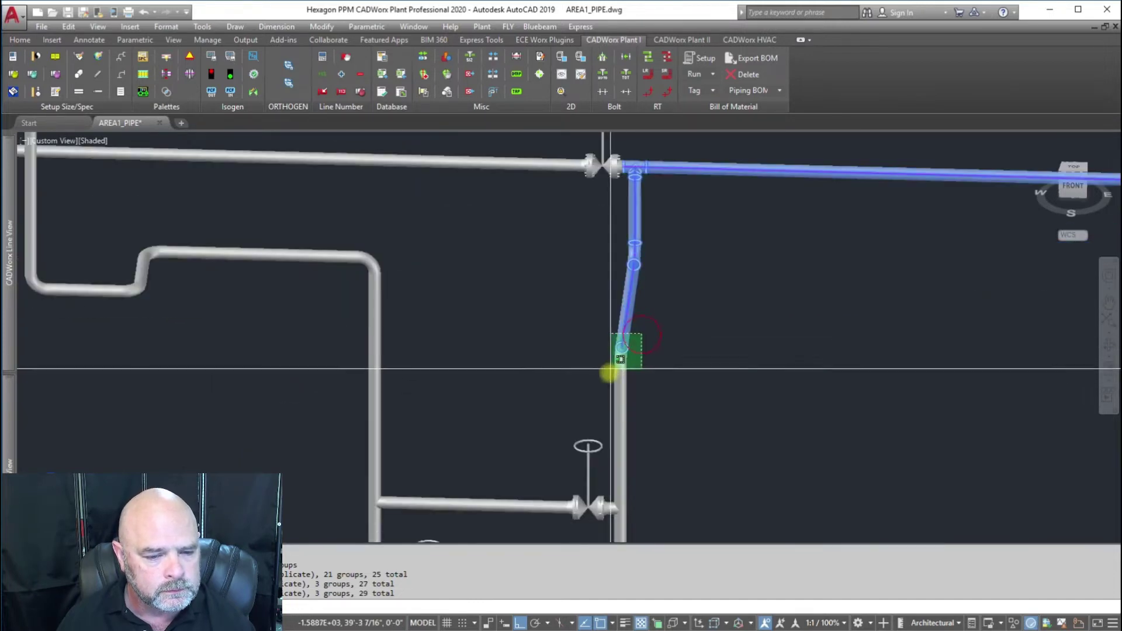
left_click(614, 468)
middle_click_drag(614, 469, 632, 416)
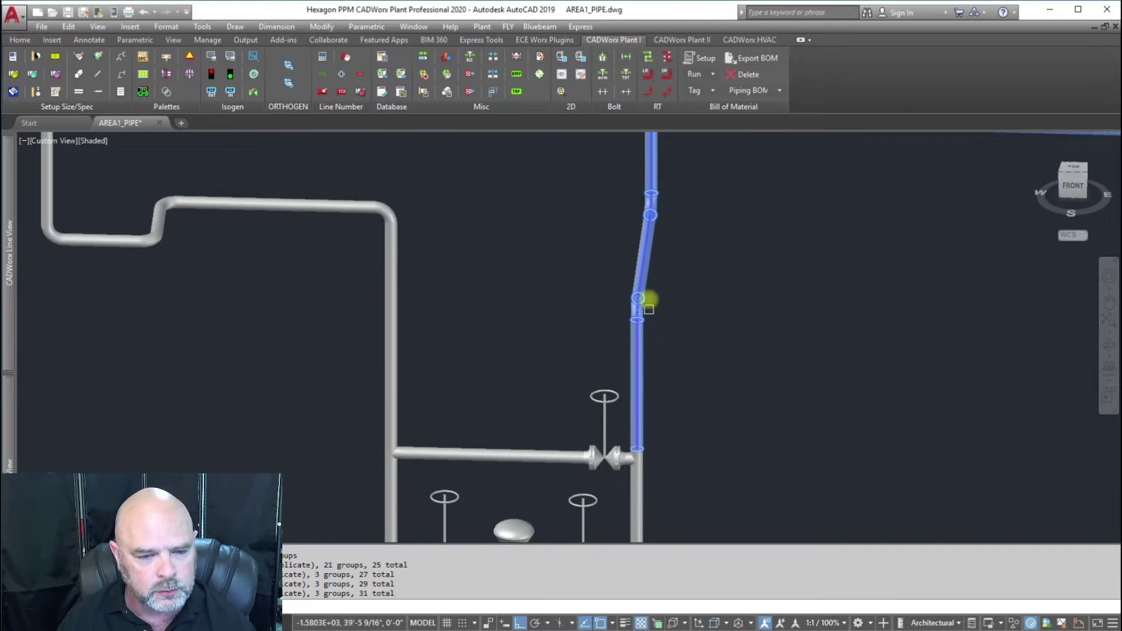
middle_click_drag(651, 301, 624, 461)
scroll(631, 451, "up", 6)
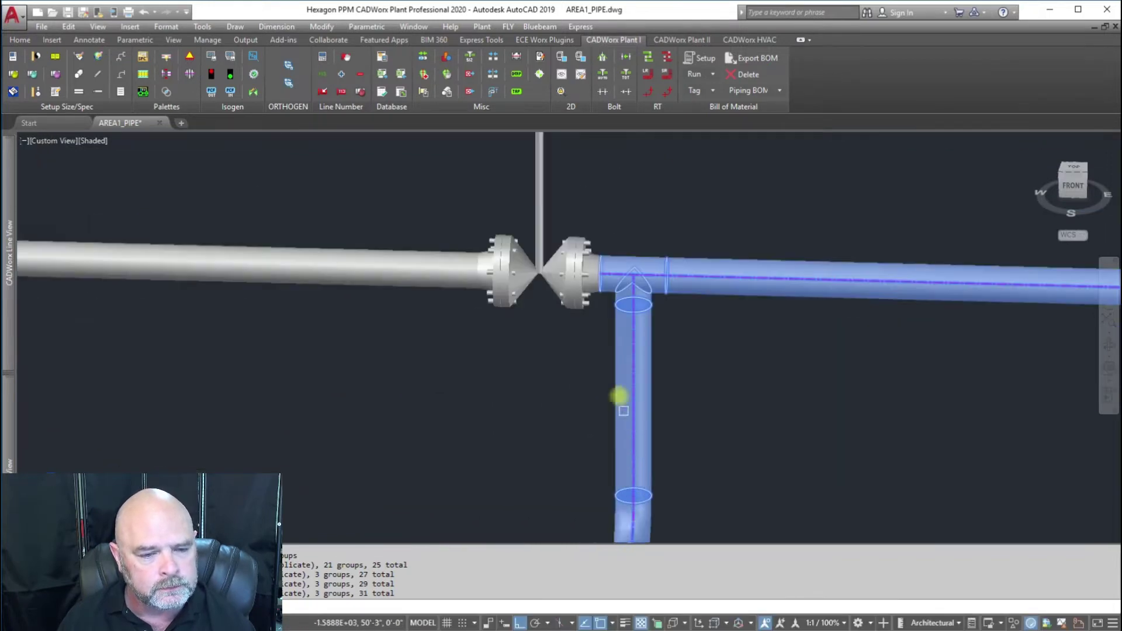
left_click(574, 195)
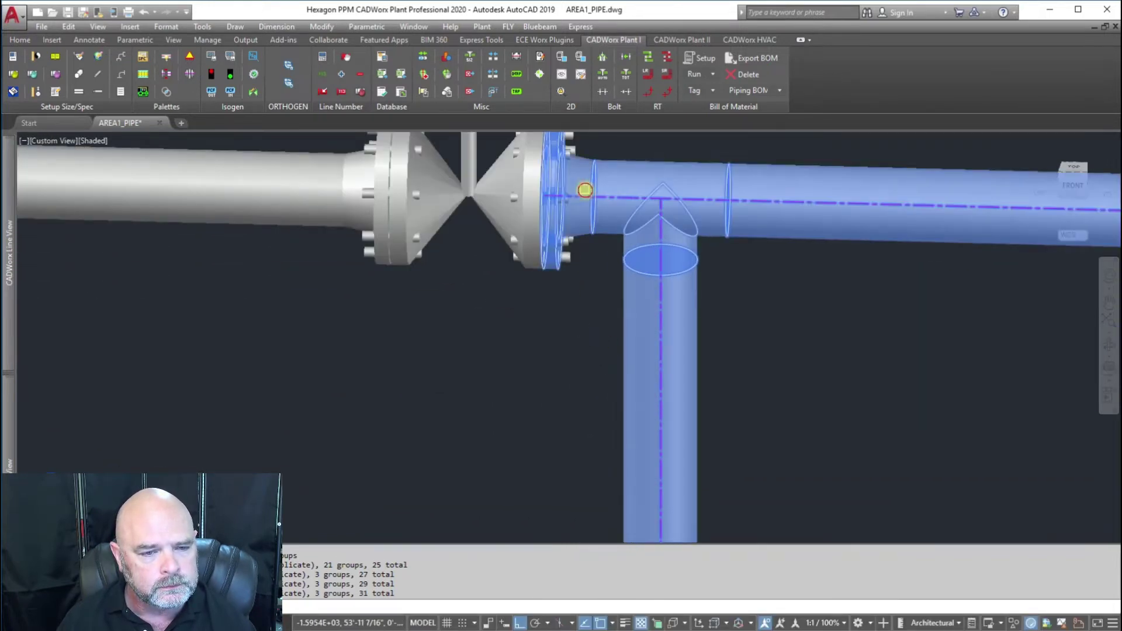
left_click(567, 261)
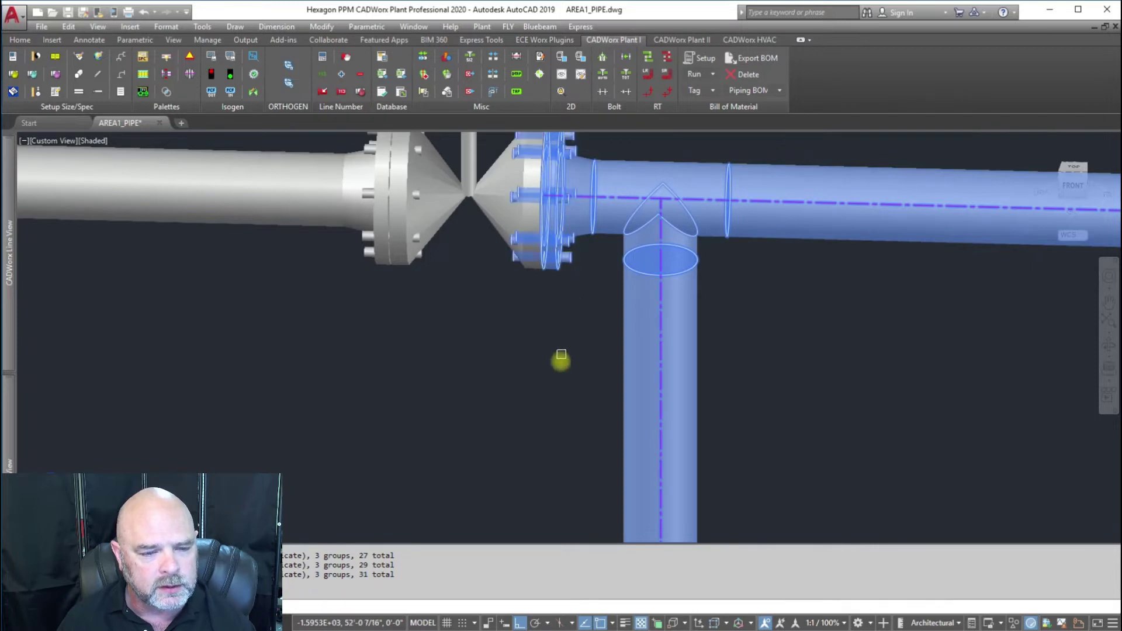
middle_click_drag(544, 317, 562, 420)
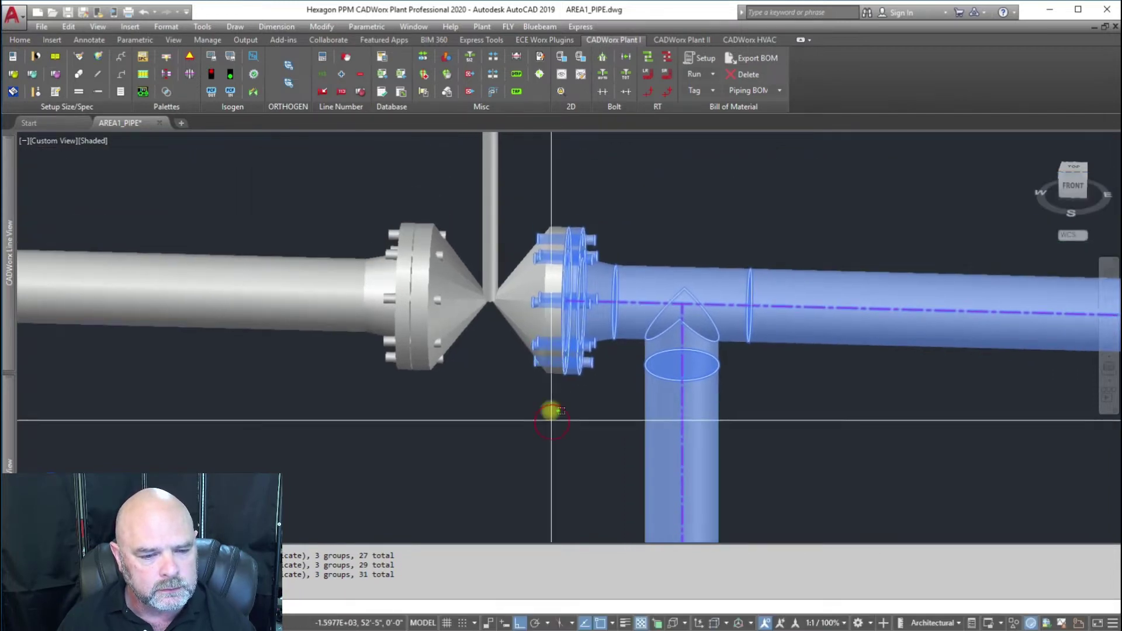
left_click(549, 376)
left_click(621, 196)
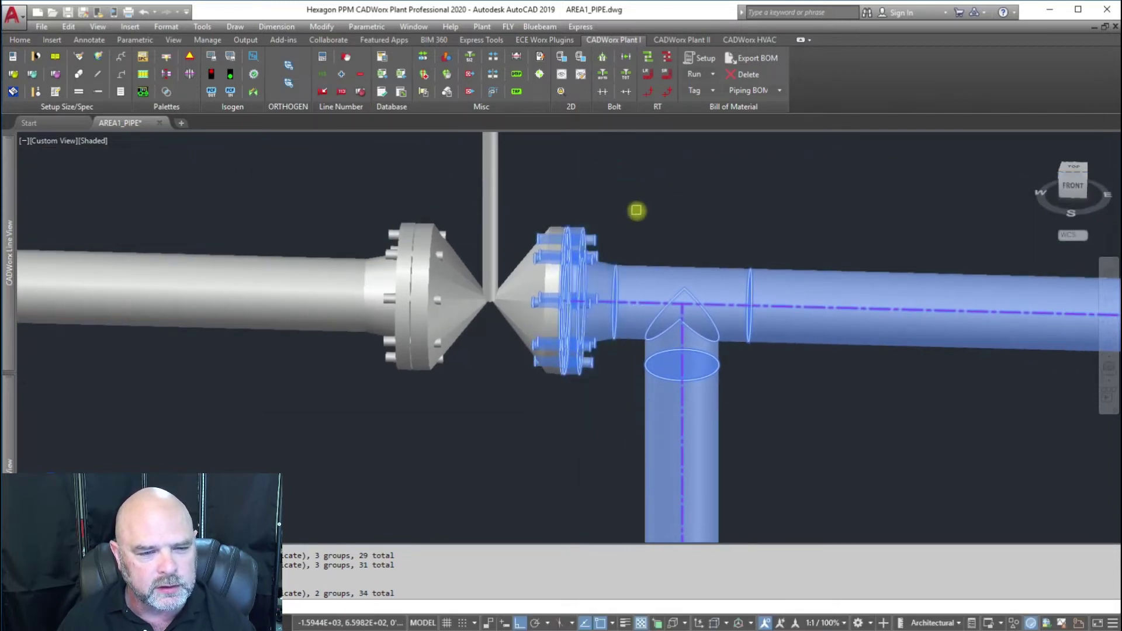
key("Escape")
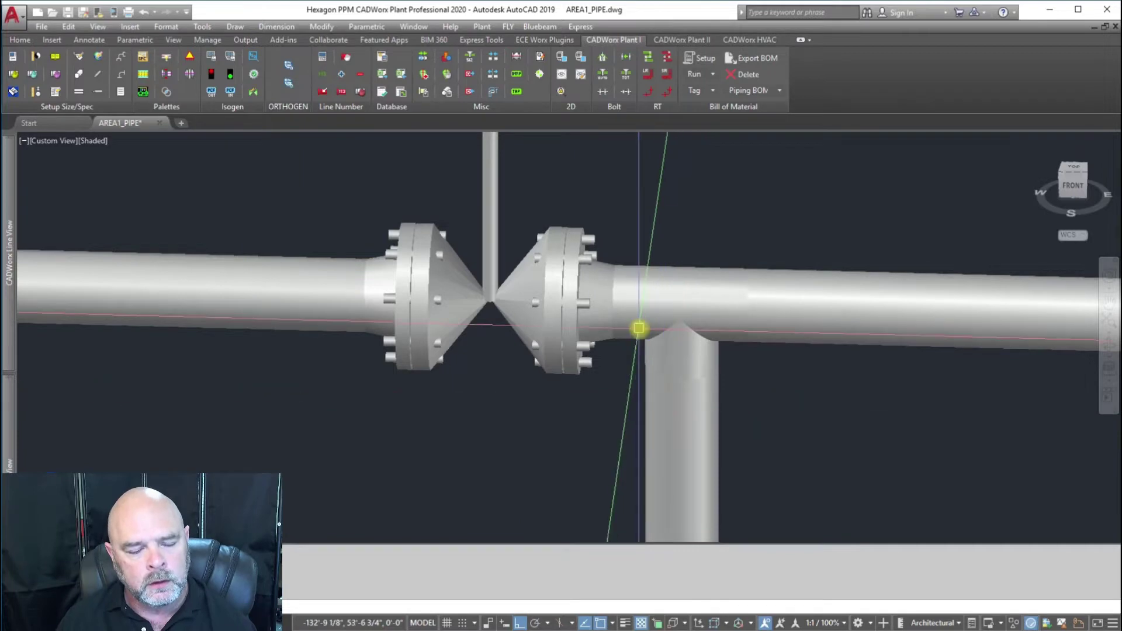
Set the tee's line number to 4"-P-1480-150CS-SHT 02.
scroll(643, 345, "down", 5)
middle_click_drag(645, 353, 673, 111)
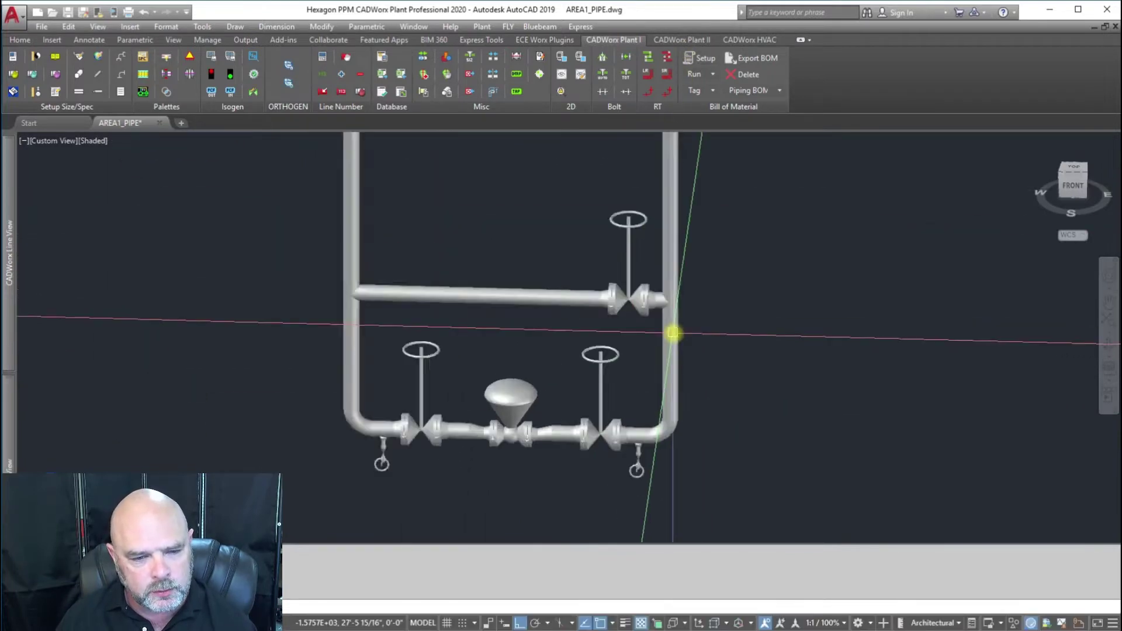
scroll(673, 333, "up", 3)
double_click(654, 264)
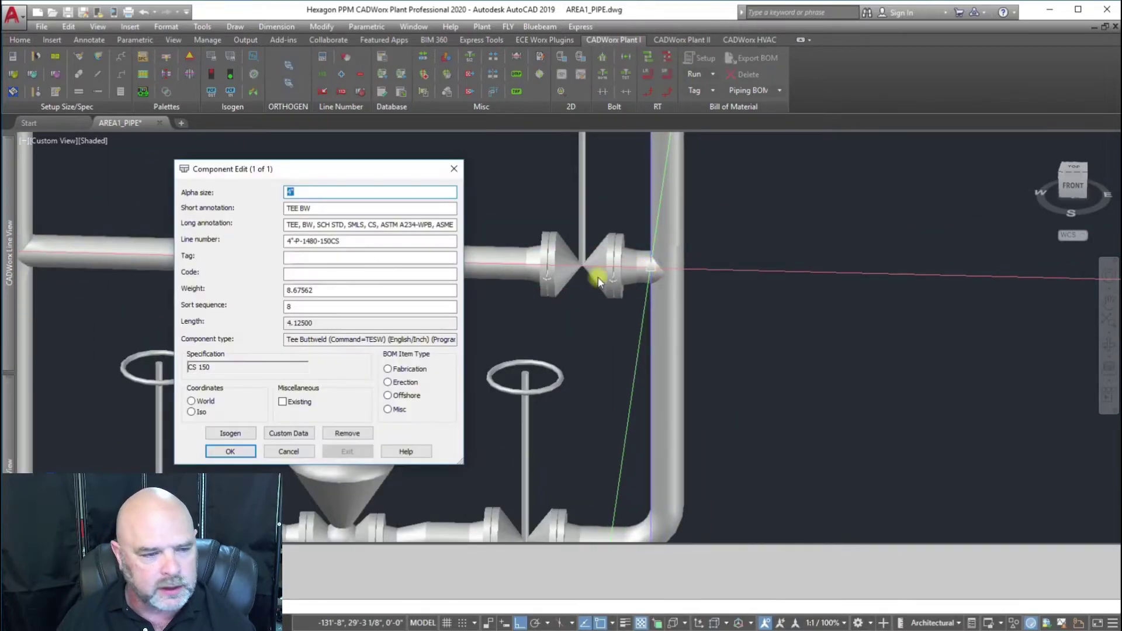
left_click(372, 241)
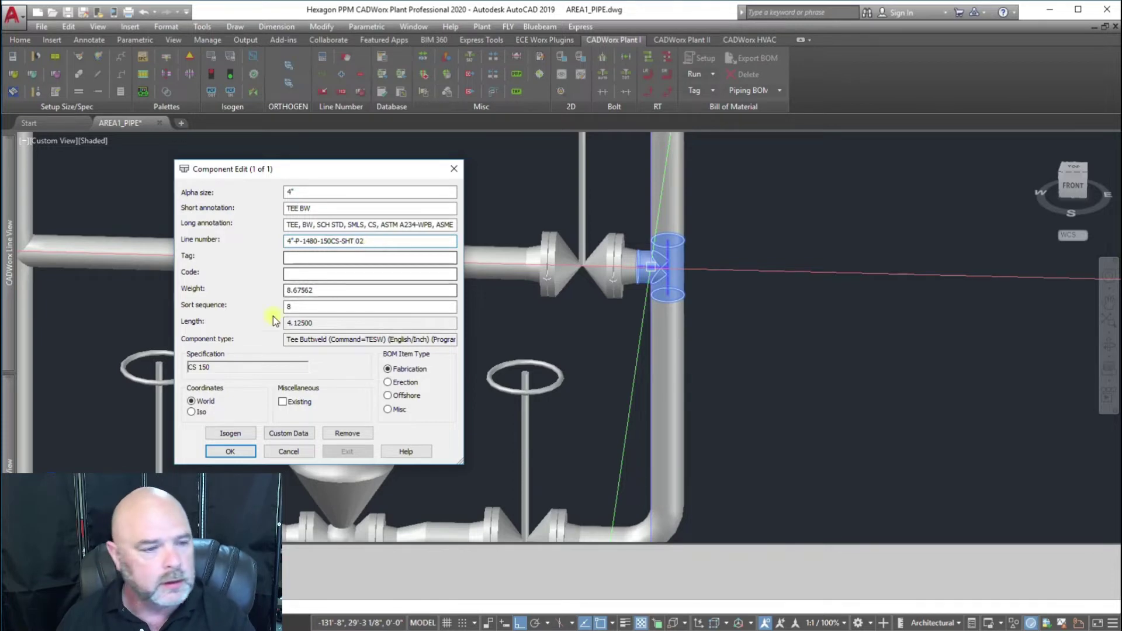
left_click(231, 451)
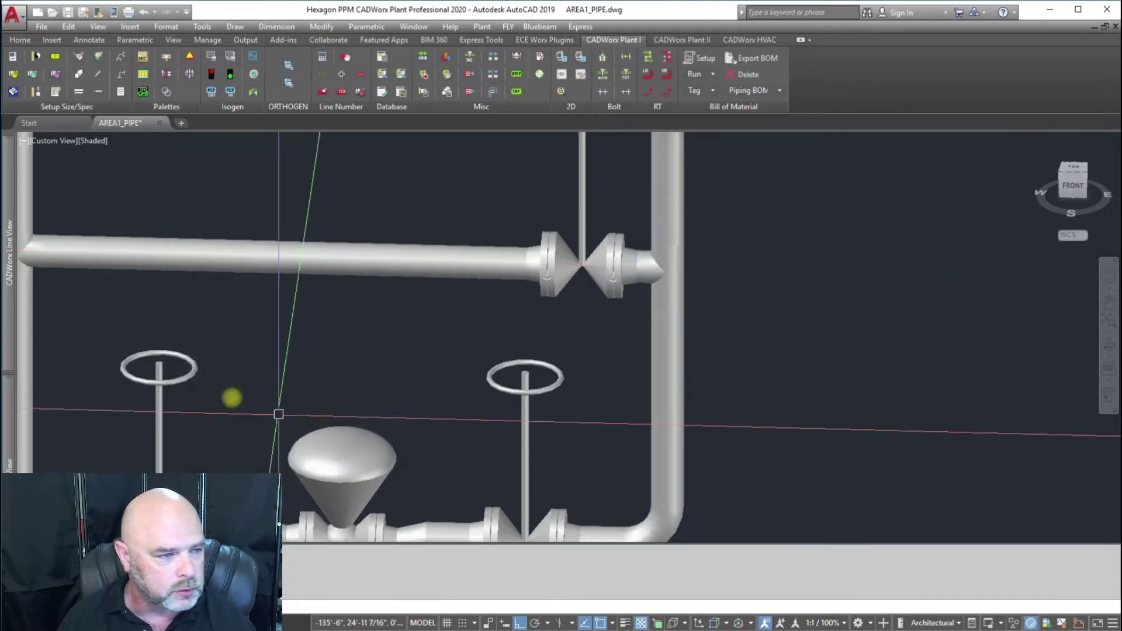
left_click(344, 91)
left_click(671, 264)
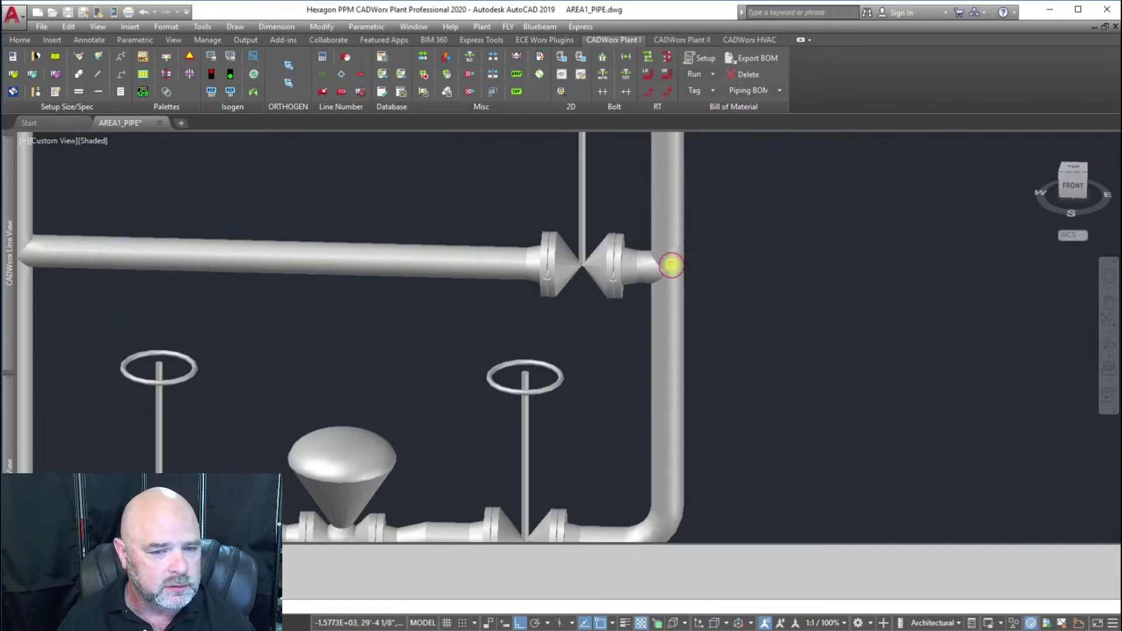
Select the upper loop pipes, valves, valve stem and bottom run for line number change.
left_click(325, 91)
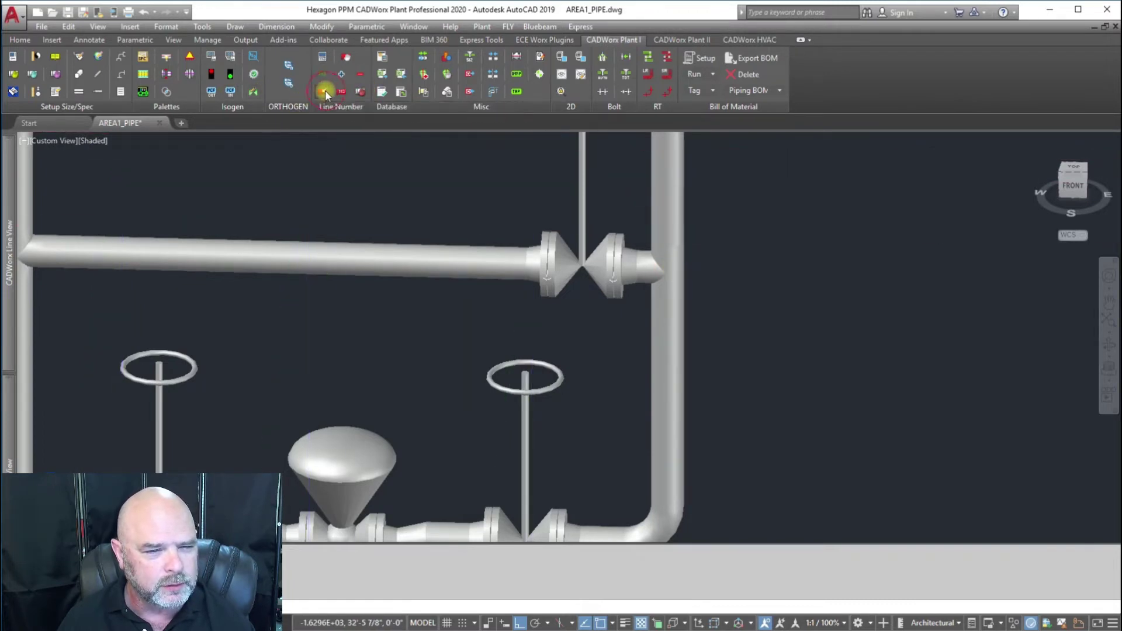
left_click(709, 271)
left_click(475, 371)
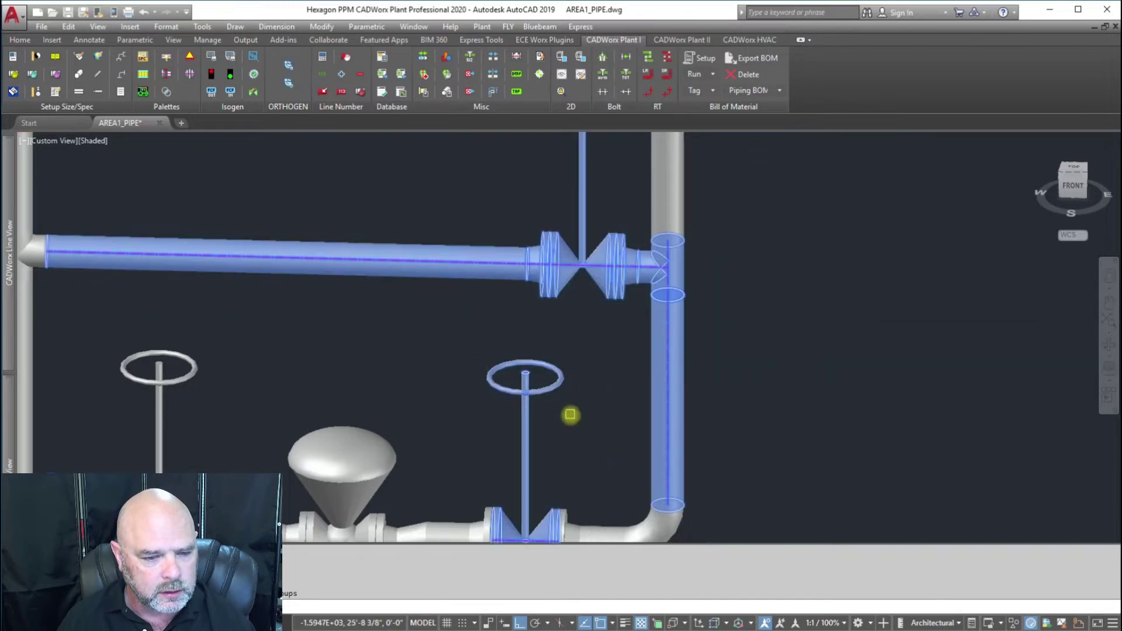
scroll(570, 415, "down", 6)
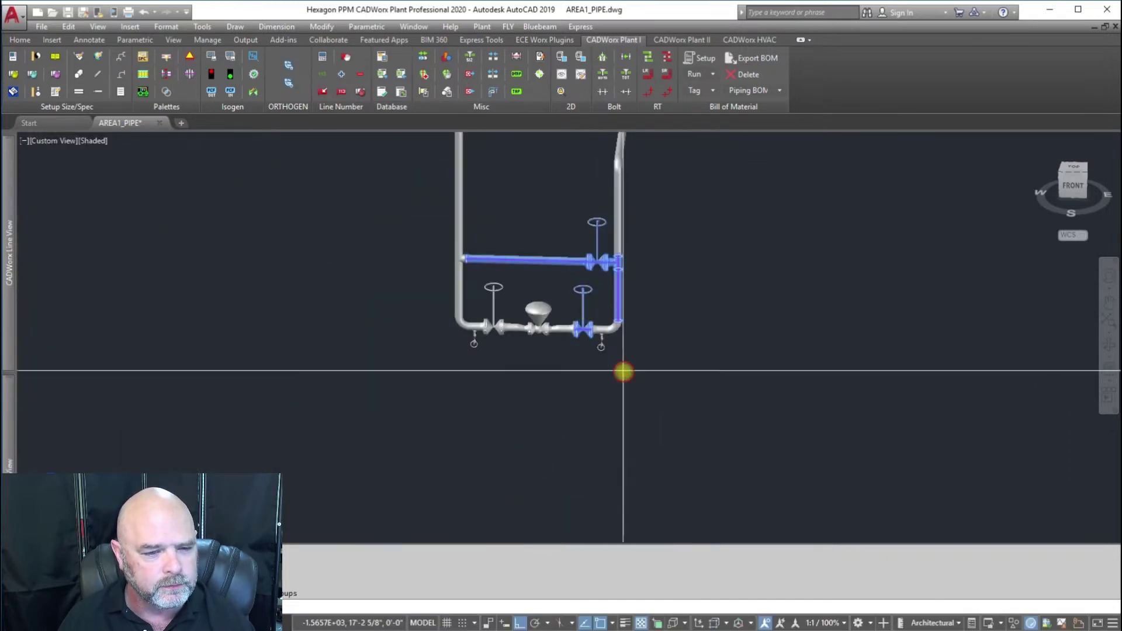
left_click(624, 372)
left_click(381, 283)
Add the left vertical pipe, loop pipe and tall riser, then apply the line number.
left_click(475, 197)
left_click(436, 282)
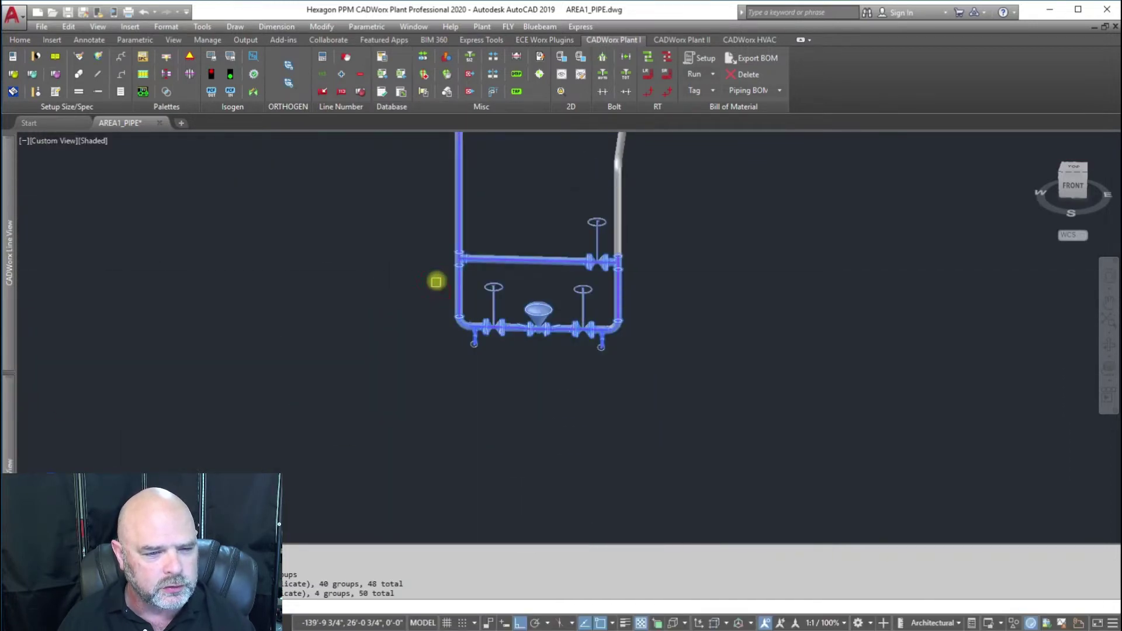
middle_click_drag(436, 282, 481, 483)
left_click(525, 286)
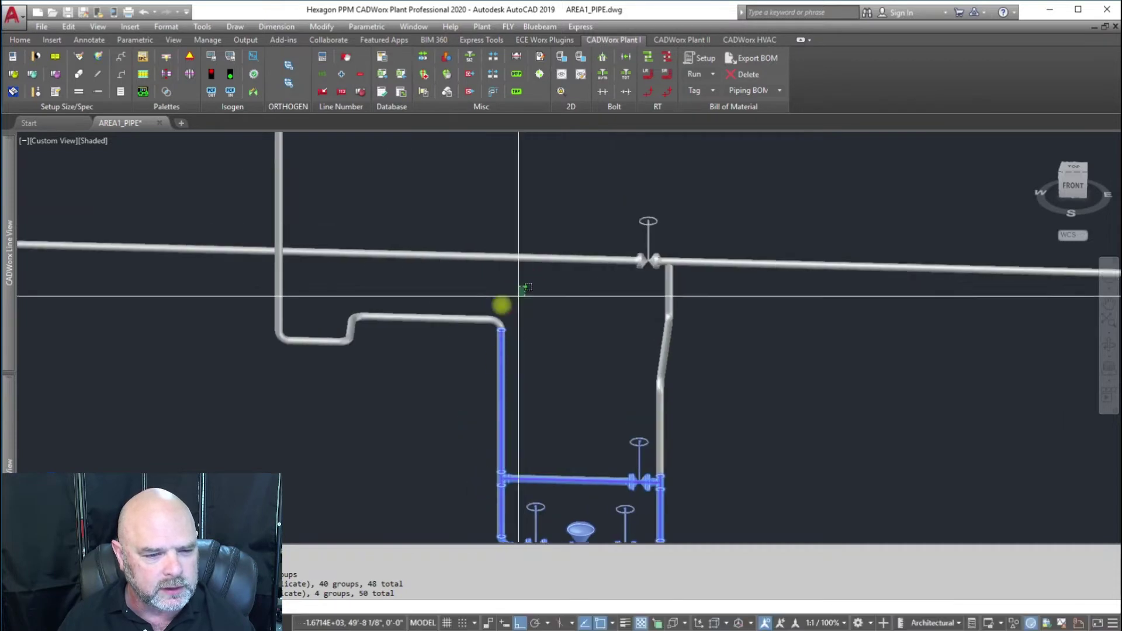
left_click(235, 384)
scroll(281, 291, "down", 3)
middle_click_drag(280, 291, 349, 476)
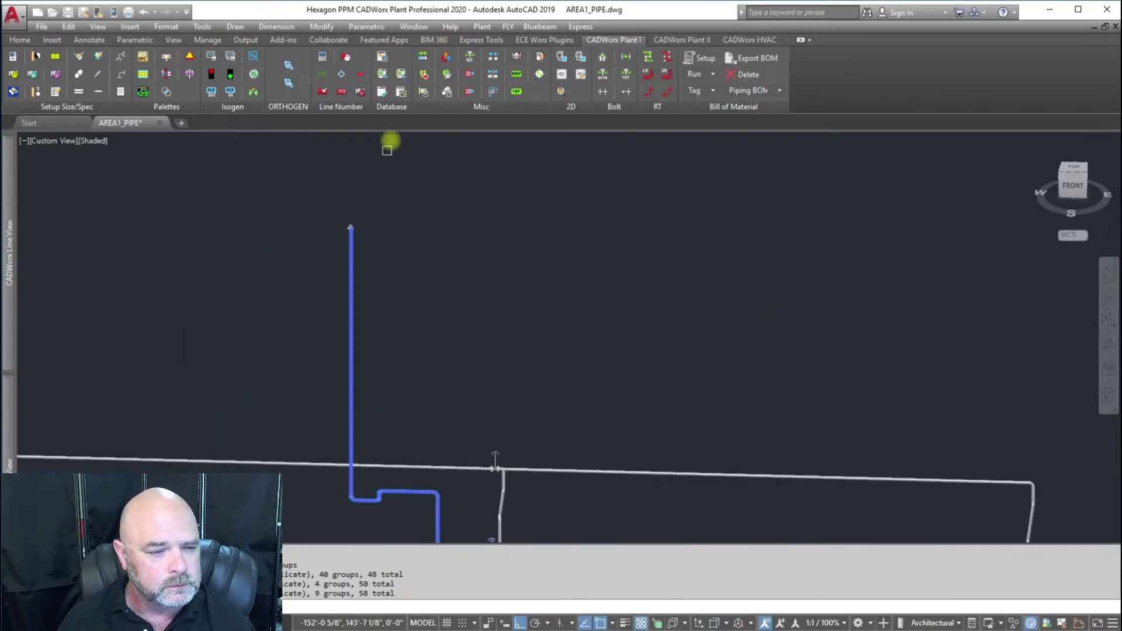
left_click(352, 227)
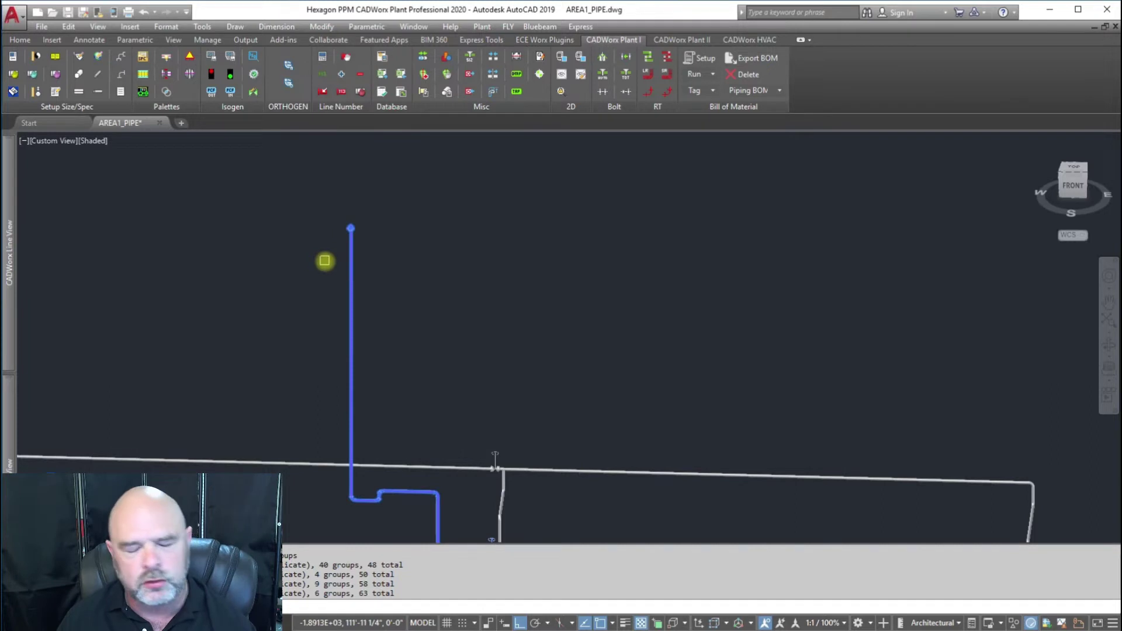
key("Return")
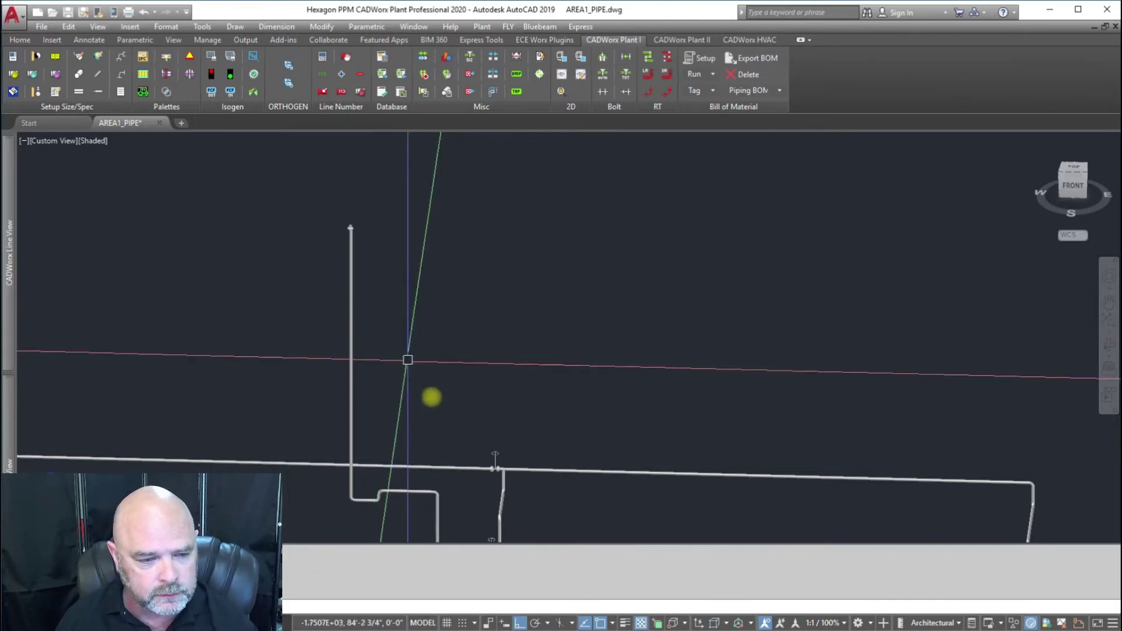
middle_click_drag(502, 458, 551, 233)
Set the gate valve's line number to 4"-P-1481-150CS-SHT 01 and pick up the vertical pipe's line number.
scroll(551, 234, "up", 7)
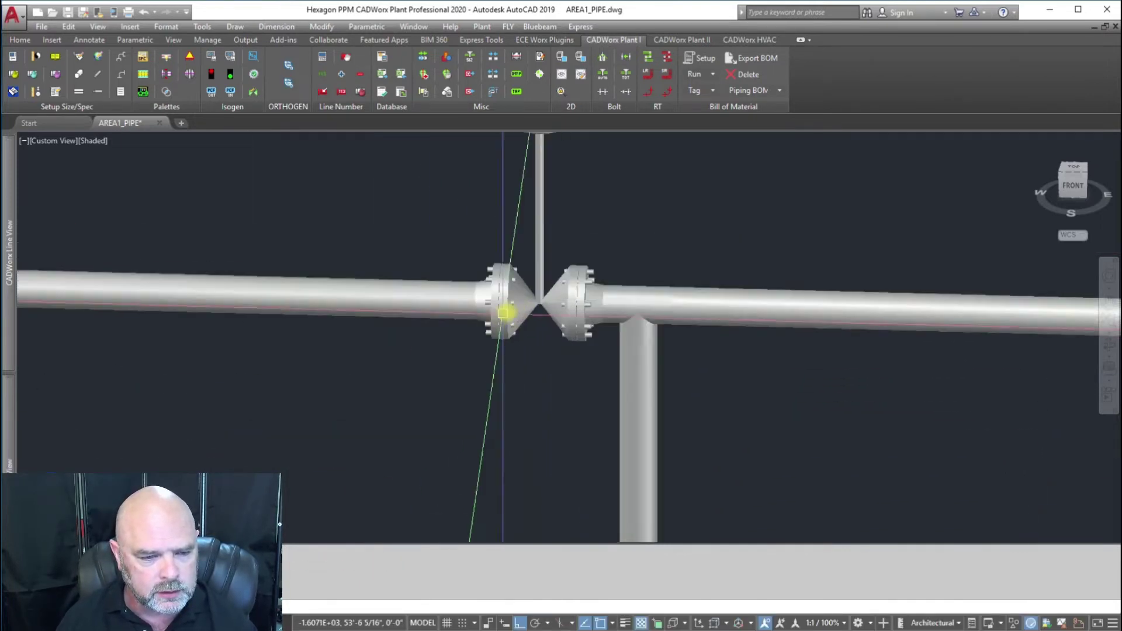
double_click(539, 266)
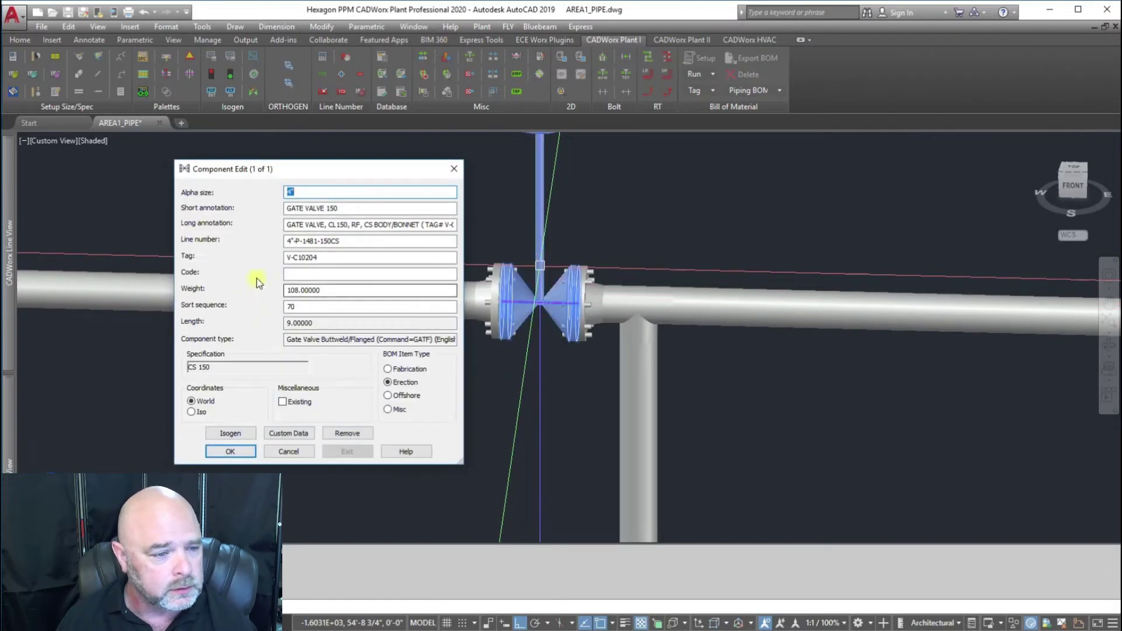
left_click(348, 242)
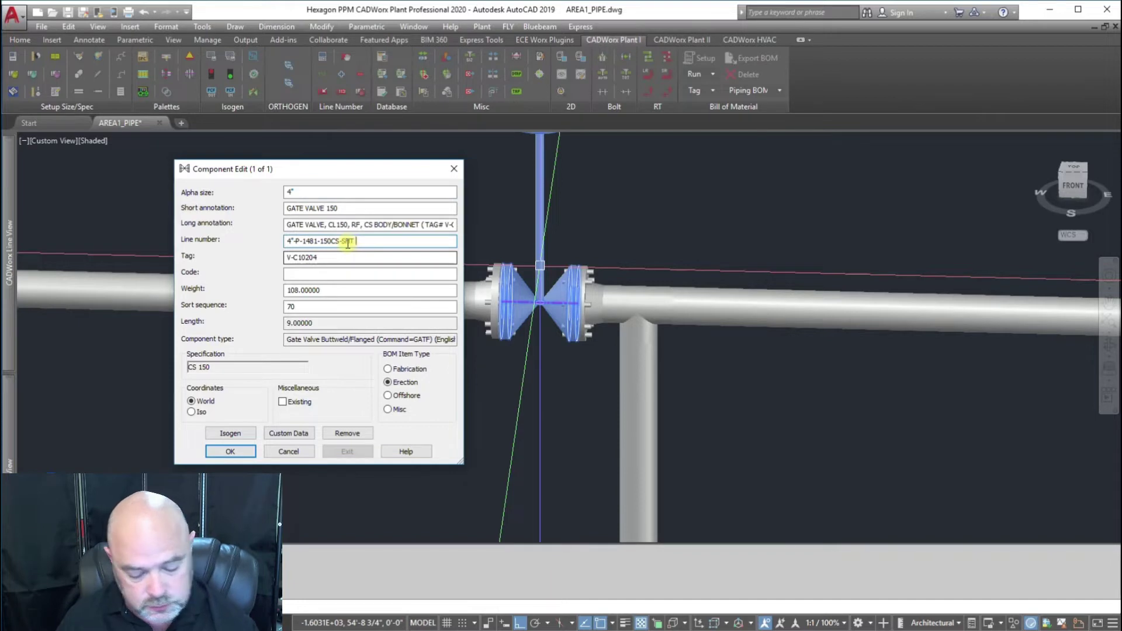
left_click(230, 451)
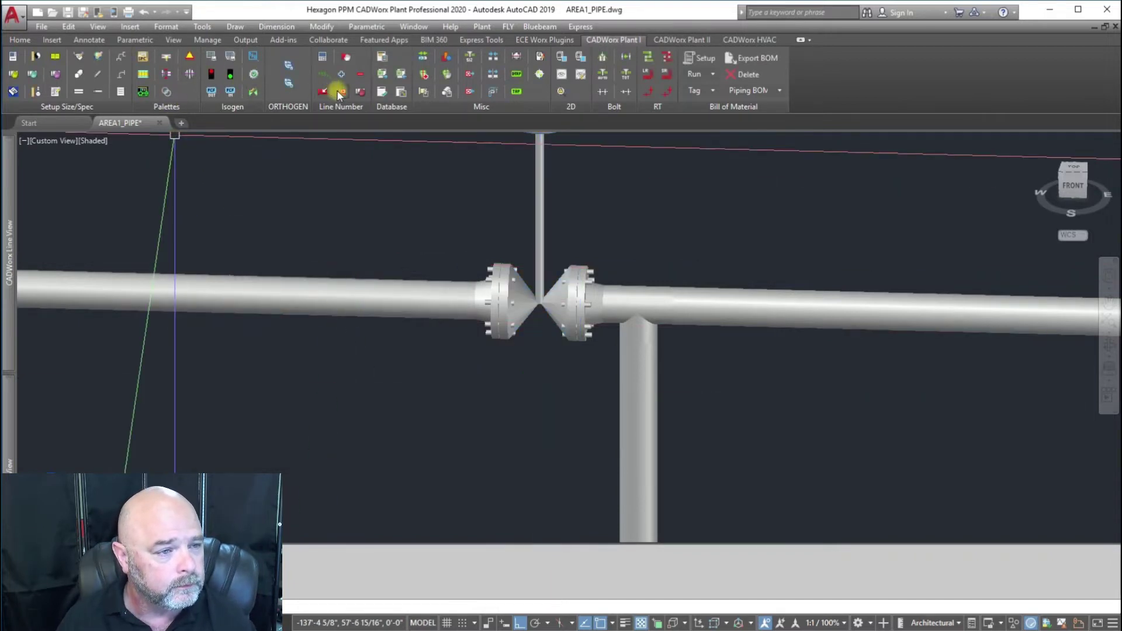
left_click(357, 92)
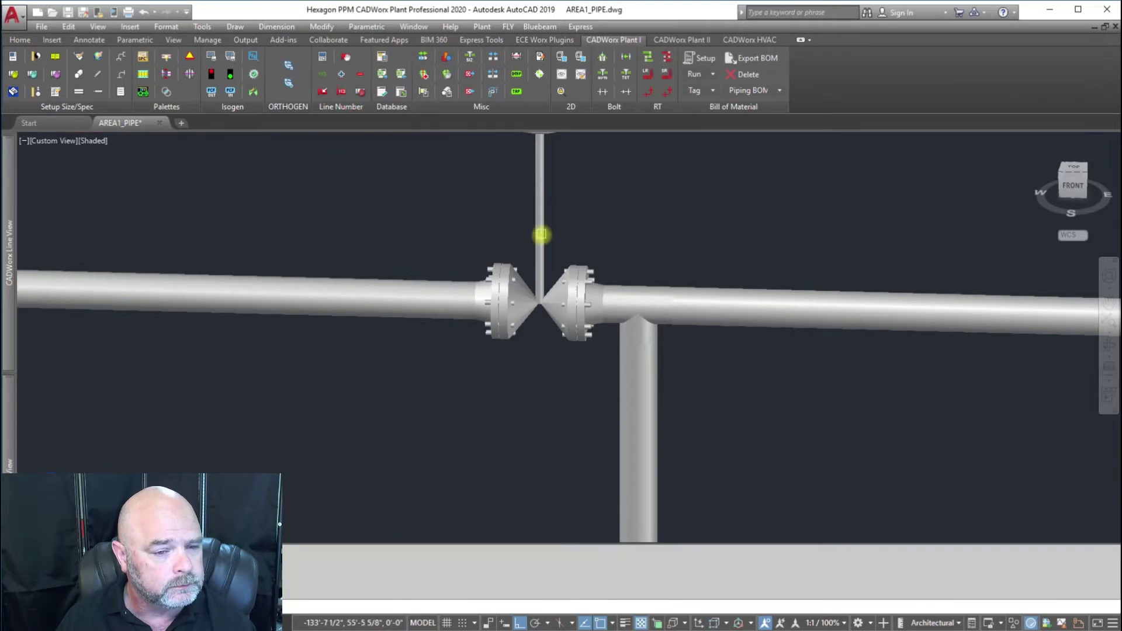
left_click(541, 234)
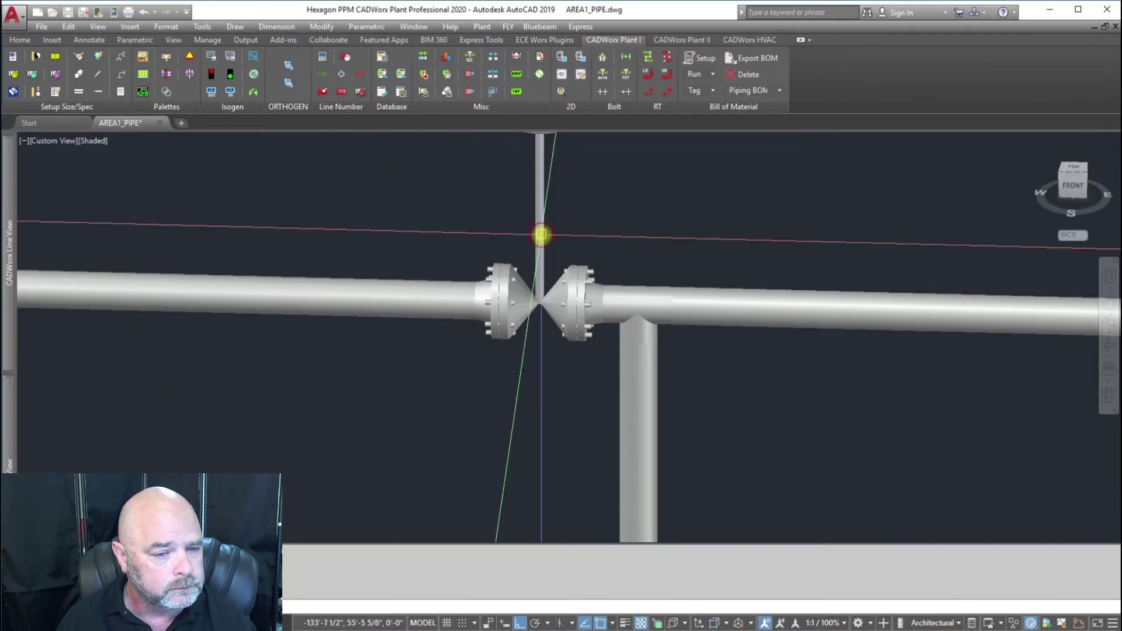
Start Line Number Assign and select the left flange and left pipe run.
left_click(322, 92)
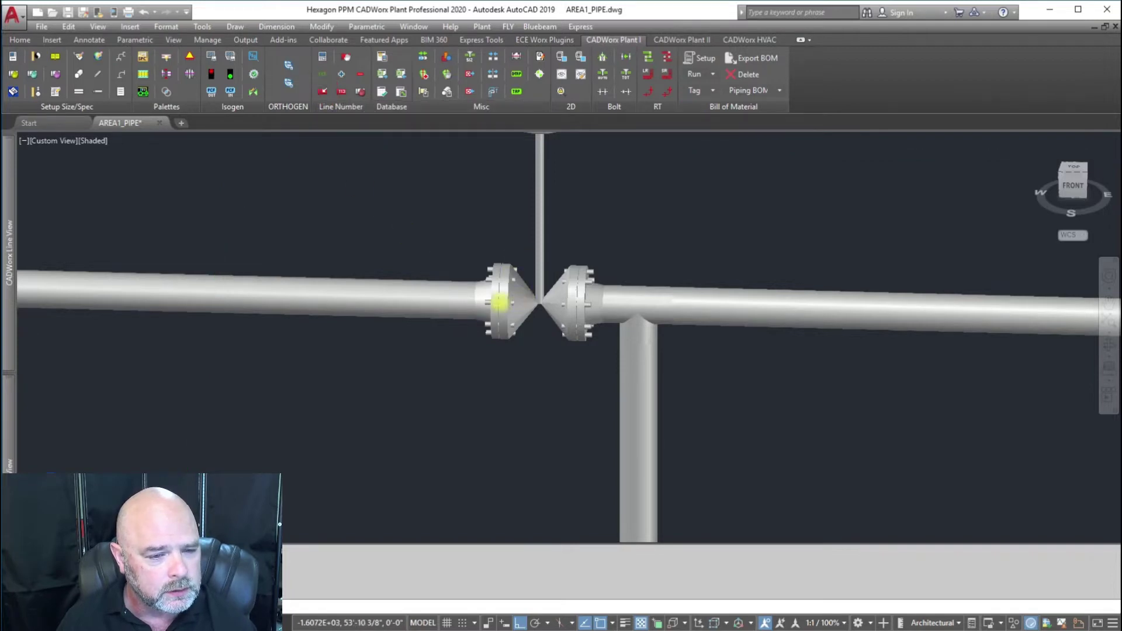
left_click(492, 290)
left_click(401, 301)
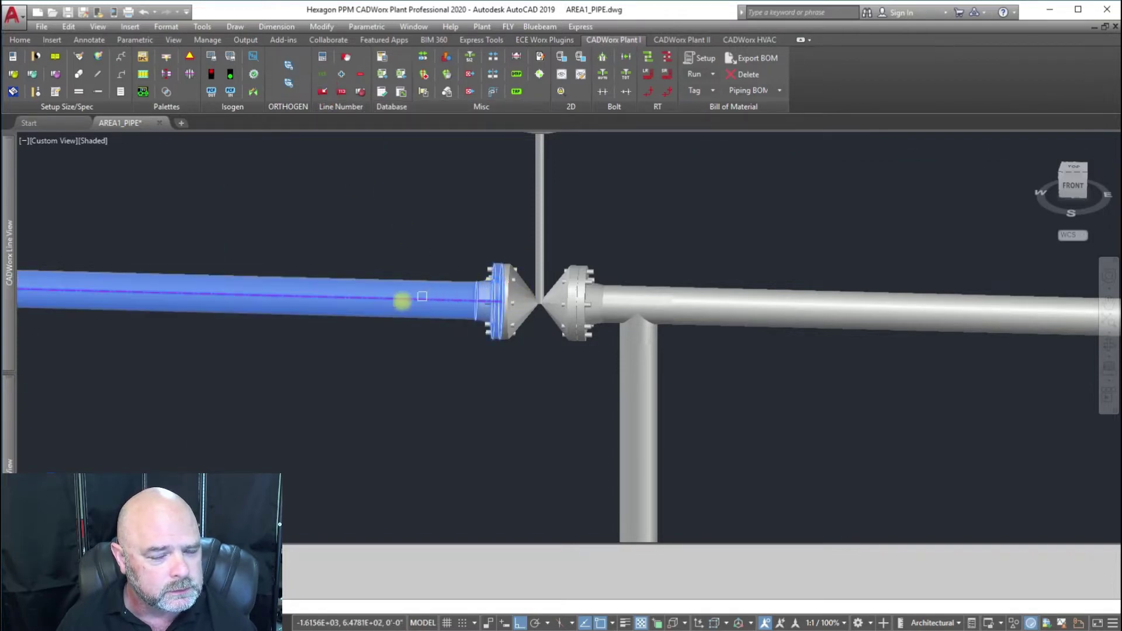
scroll(353, 303, "down", 6)
middle_click_drag(202, 323, 444, 311)
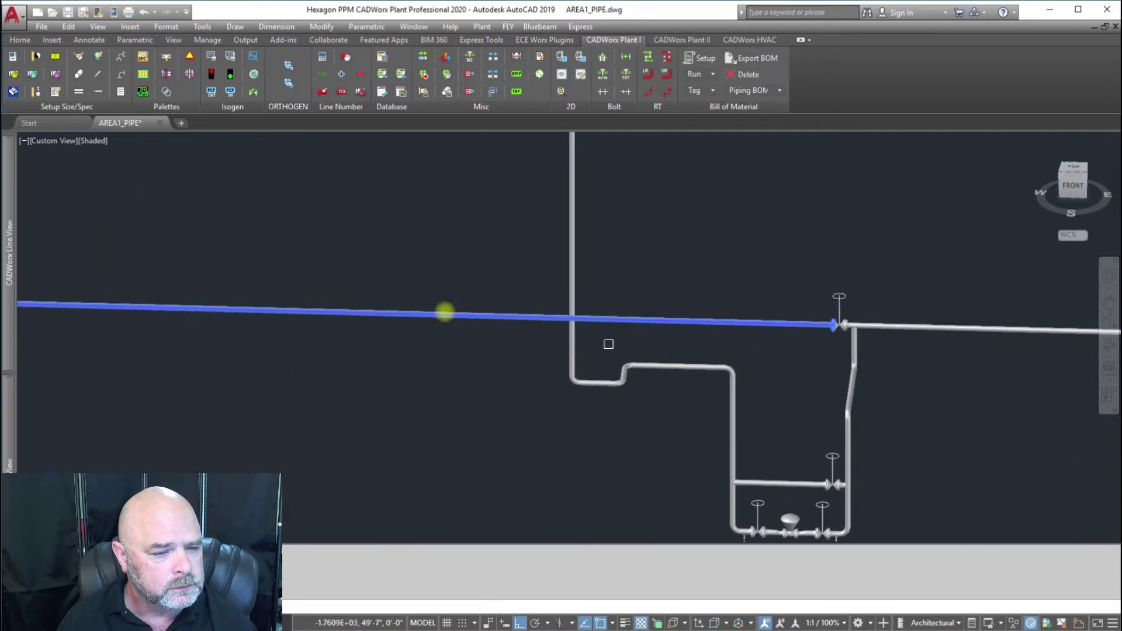
Add the far-left end flange and complete the assignment to all thirteen components.
scroll(373, 286, "down", 3)
middle_click_drag(317, 308, 646, 334)
left_click(266, 251)
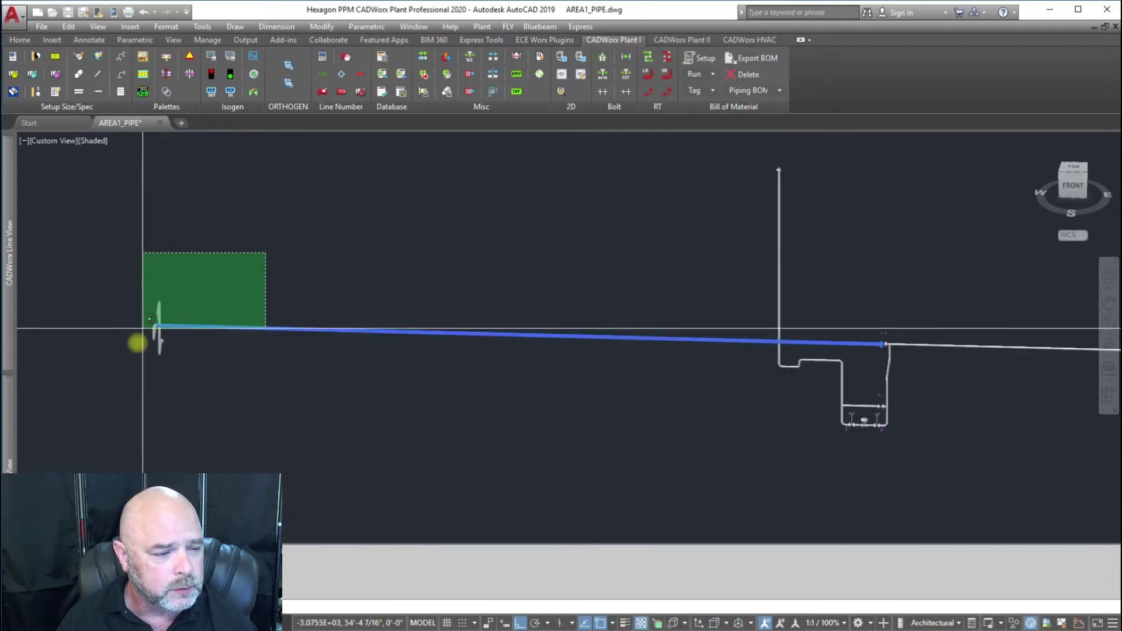
left_click(121, 398)
key("Return")
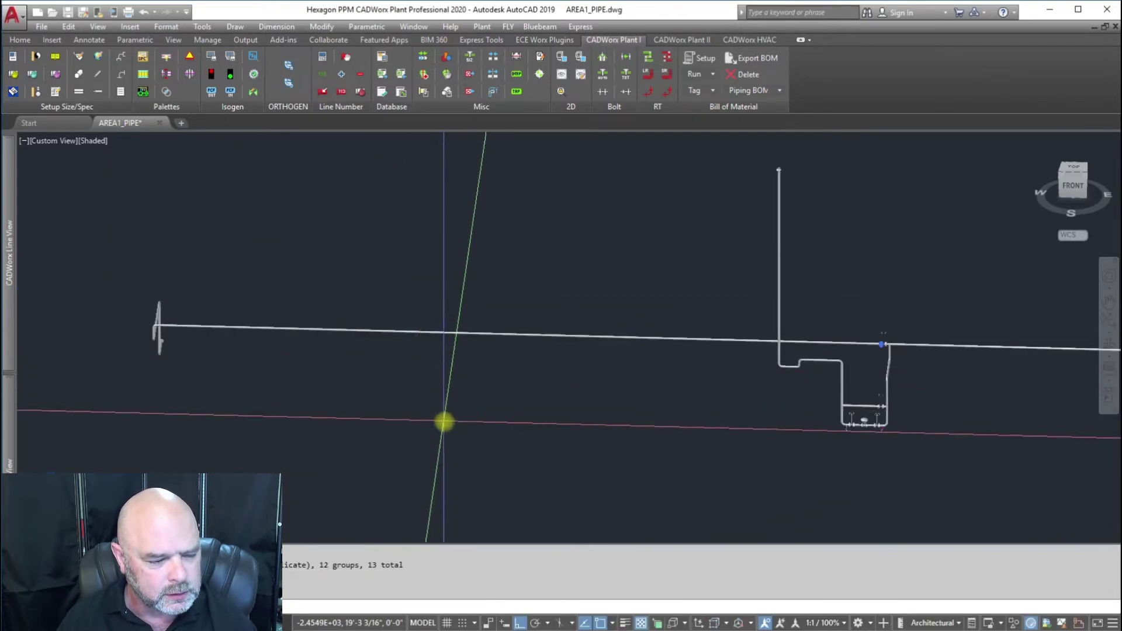
left_click(680, 409)
middle_click_drag(723, 411, 484, 410)
scroll(576, 363, "up", 6)
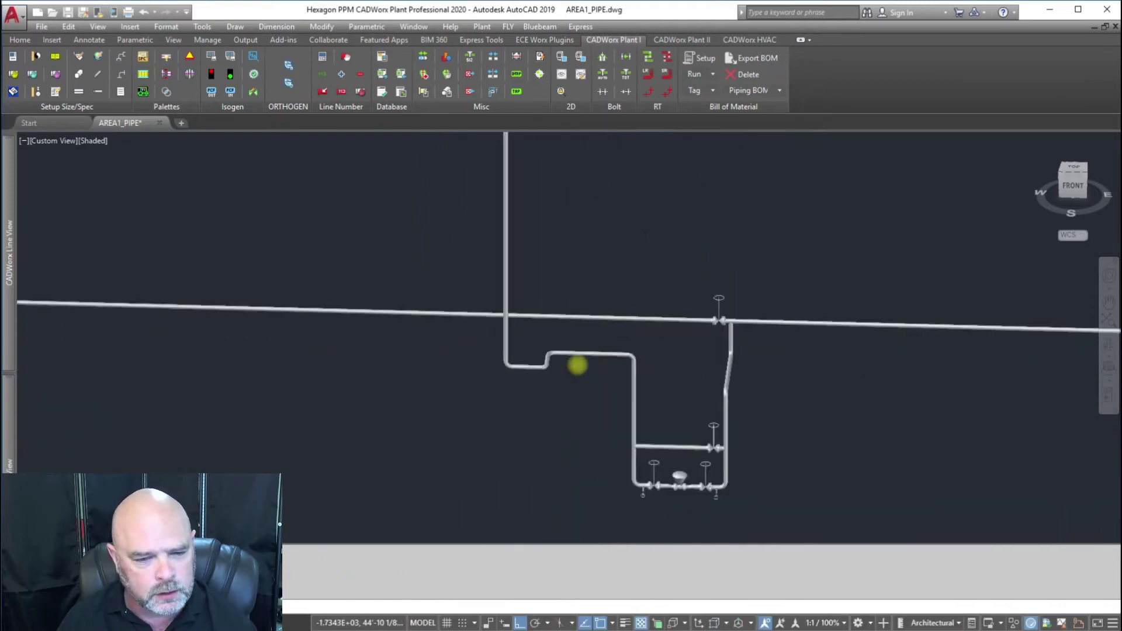
scroll(671, 408, "down", 2)
middle_click_drag(671, 408, 620, 401)
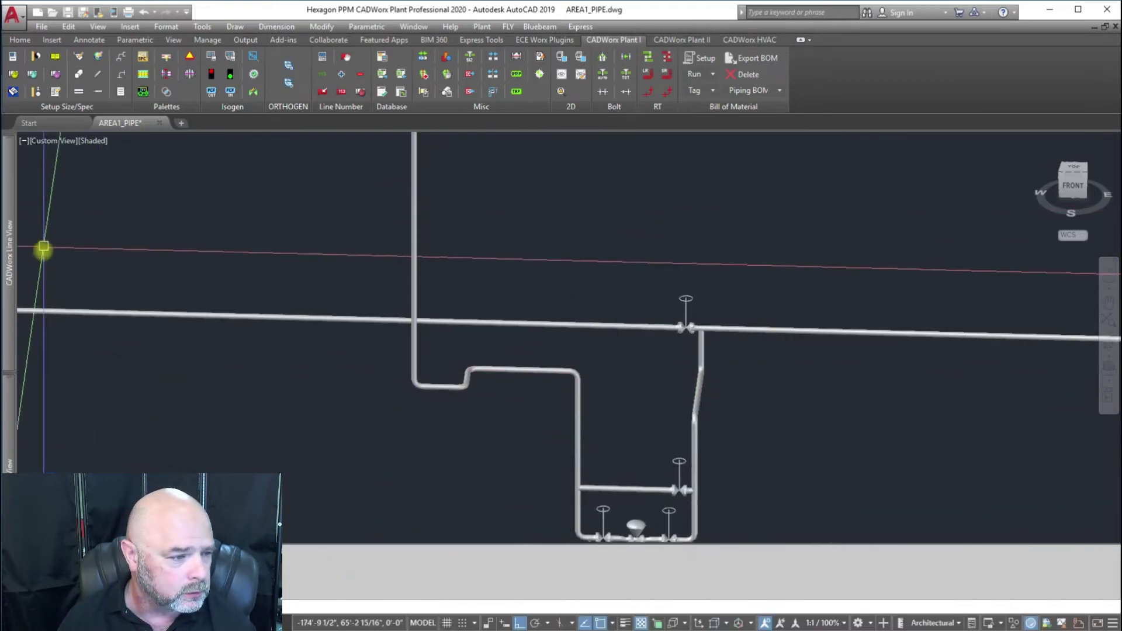
Refresh the Line View list and widen the line number column to read the sheet-numbered lines.
mouse_move(16, 286)
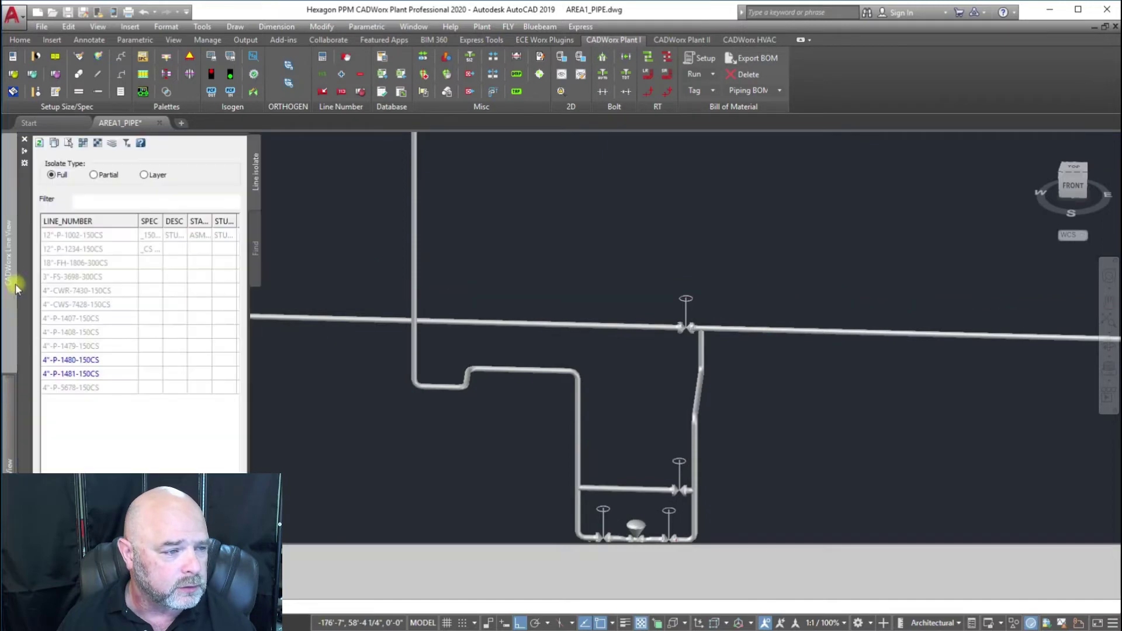
left_click(40, 143)
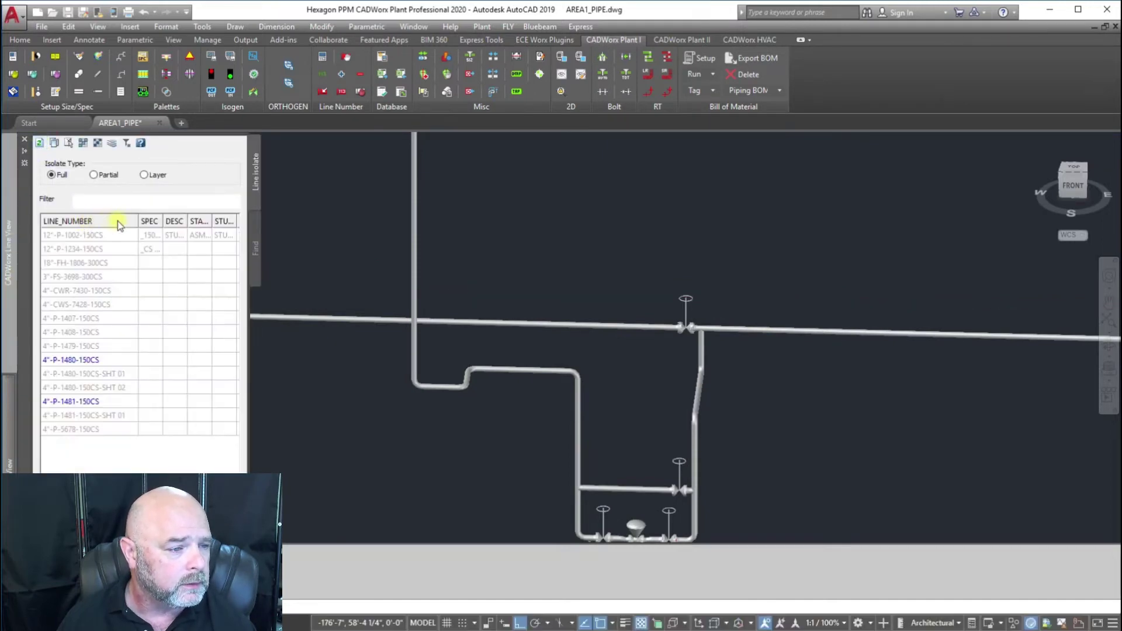
left_click_drag(138, 219, 164, 221)
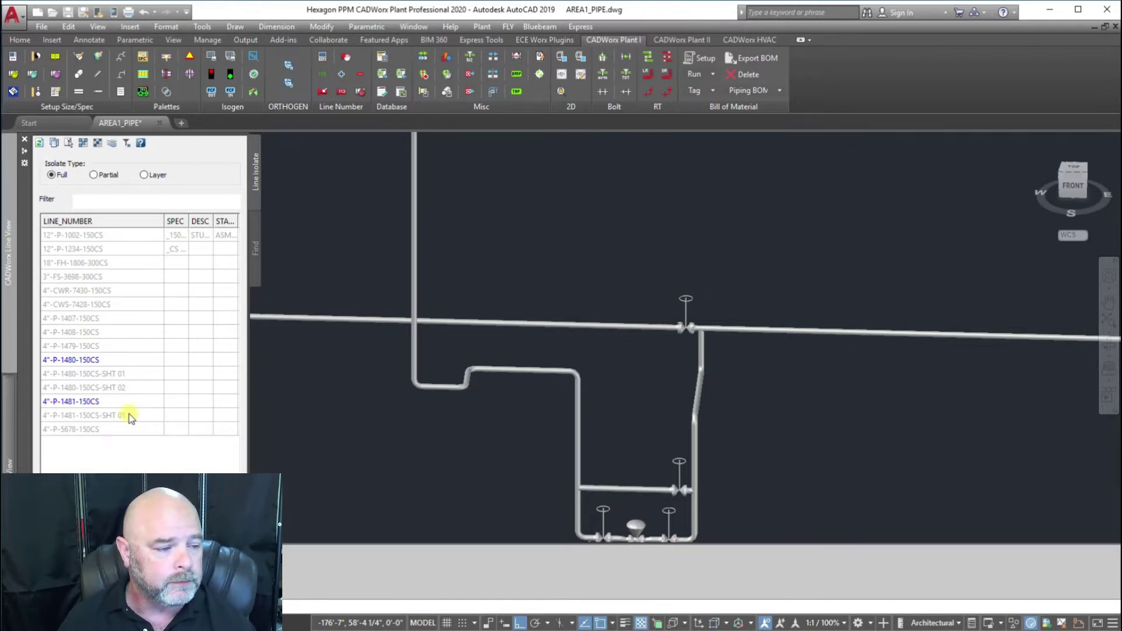
Isolate line 4"-P-1480-150CS alone, leaving only a 'B' text marker visible.
left_click(38, 144)
left_click(91, 361)
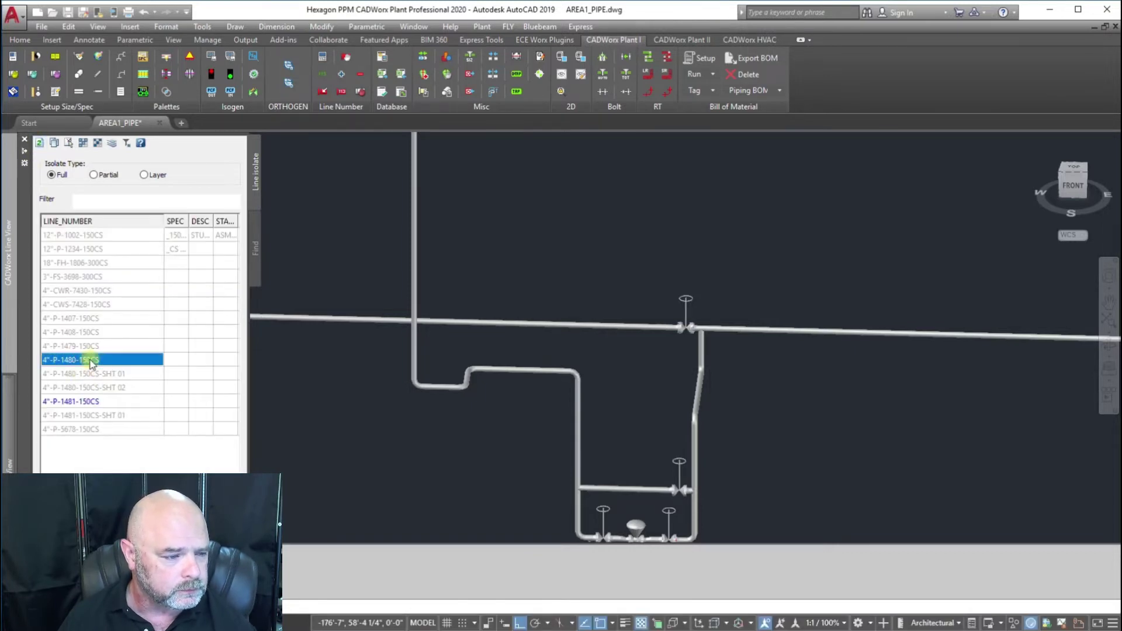
right_click(91, 361)
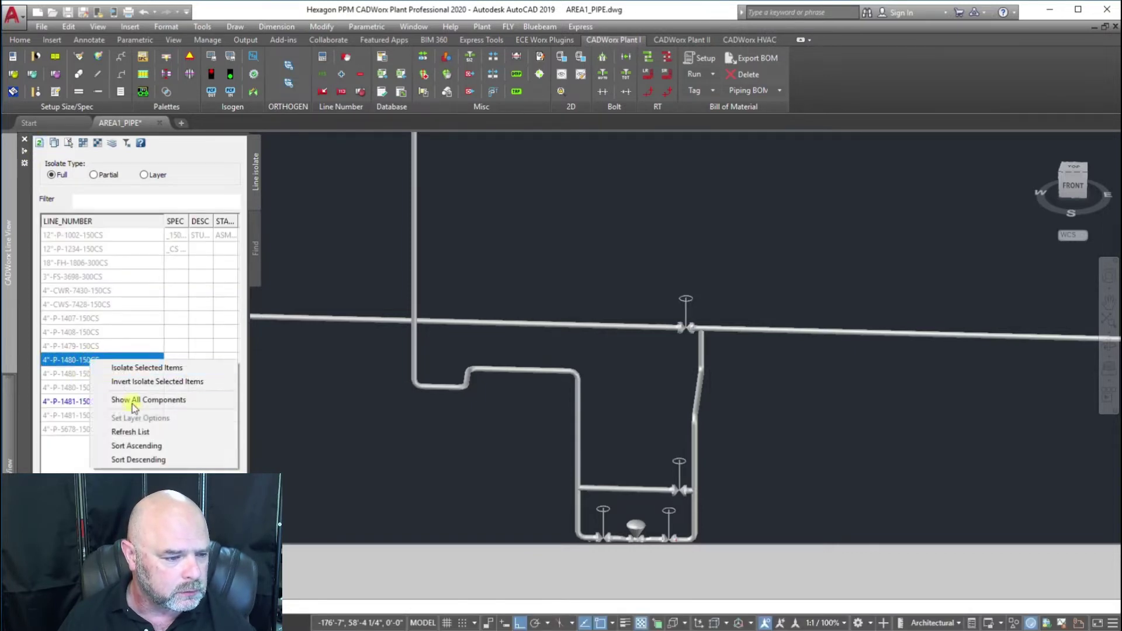
left_click(124, 368)
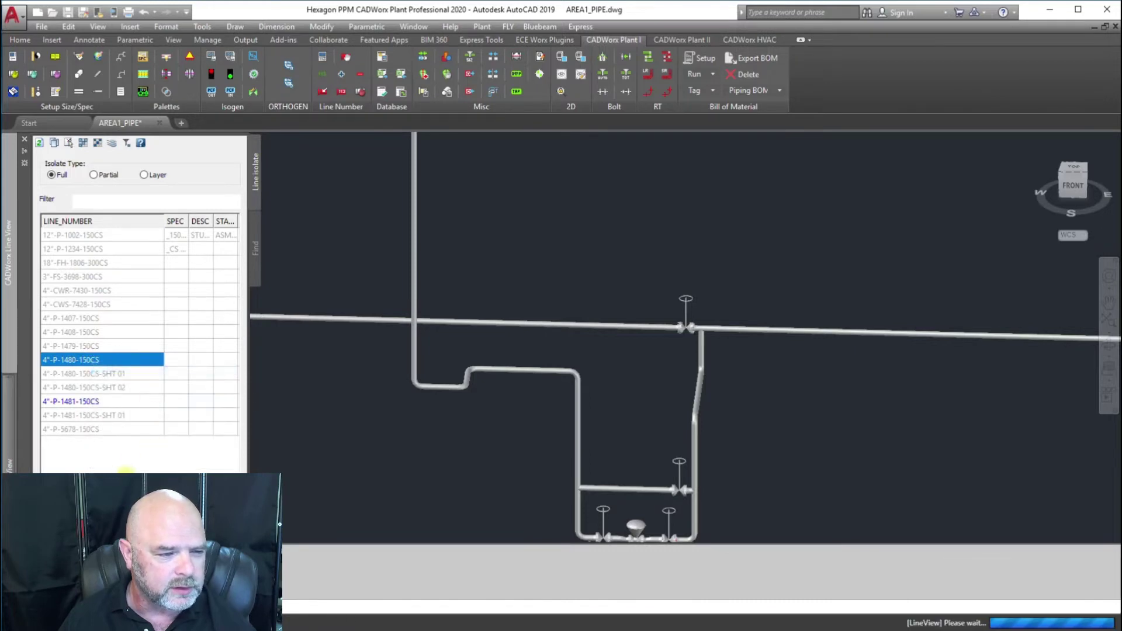
scroll(669, 509, "up", 5)
middle_click_drag(669, 508, 692, 395)
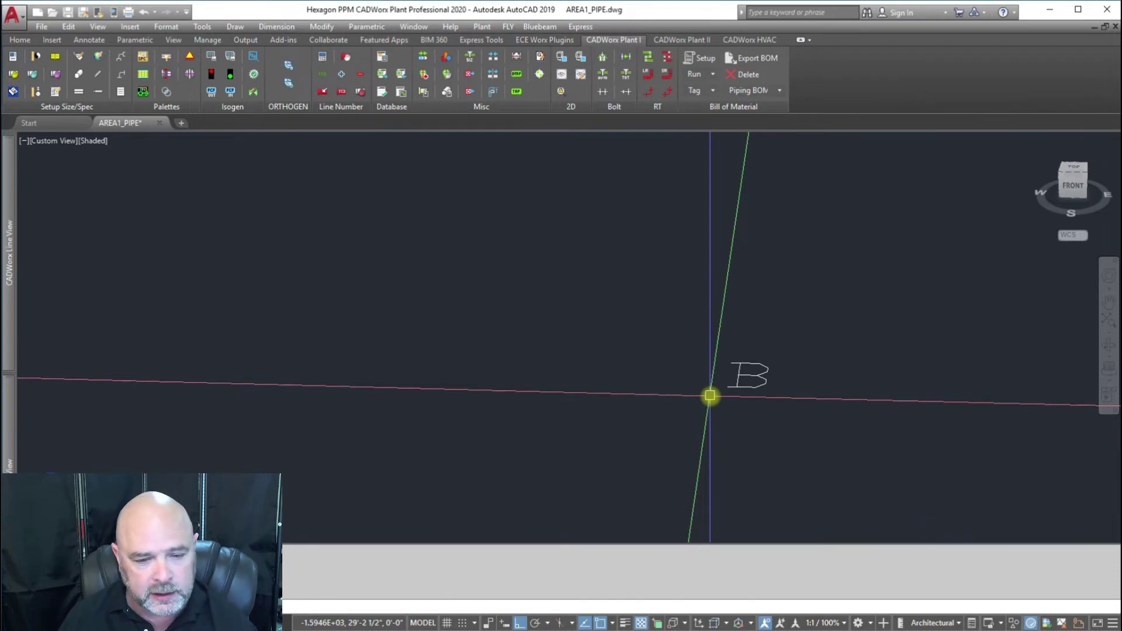
Append '-sht 02' to the stud bolt's line number, making it 4"-P-1480-150CS-sht 02.
mouse_move(8, 412)
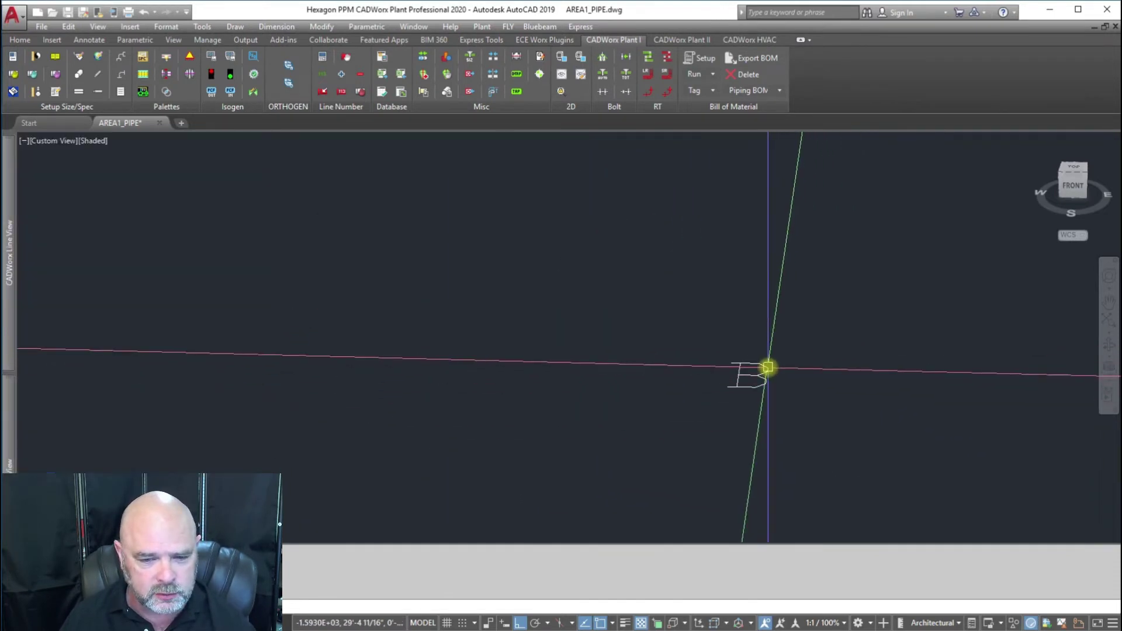
double_click(768, 367)
left_click(375, 243)
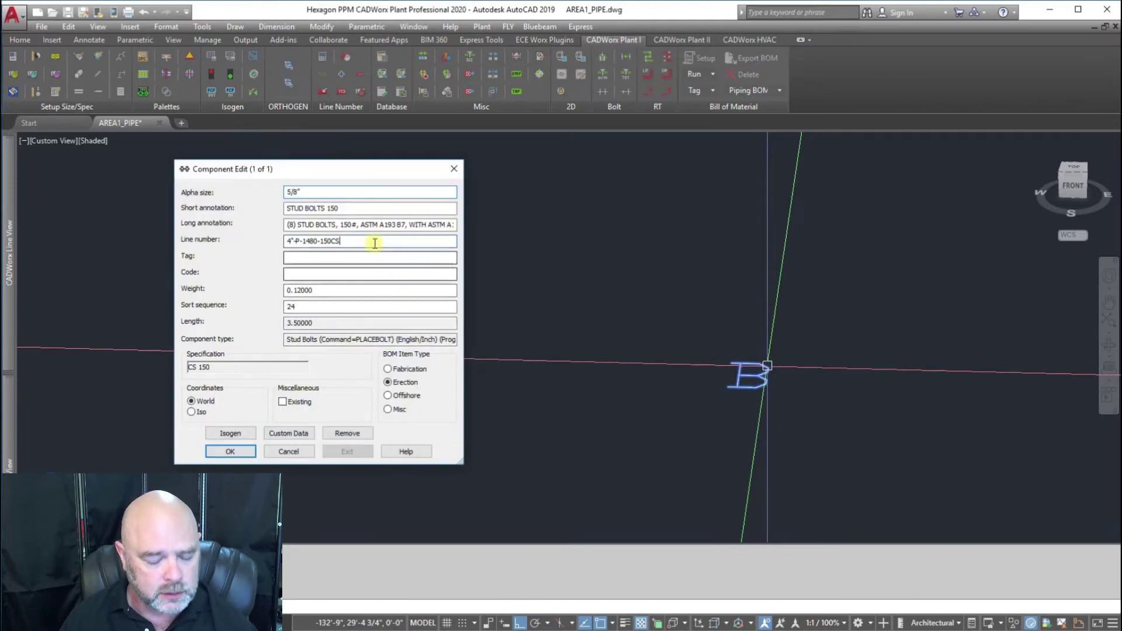
type("-")
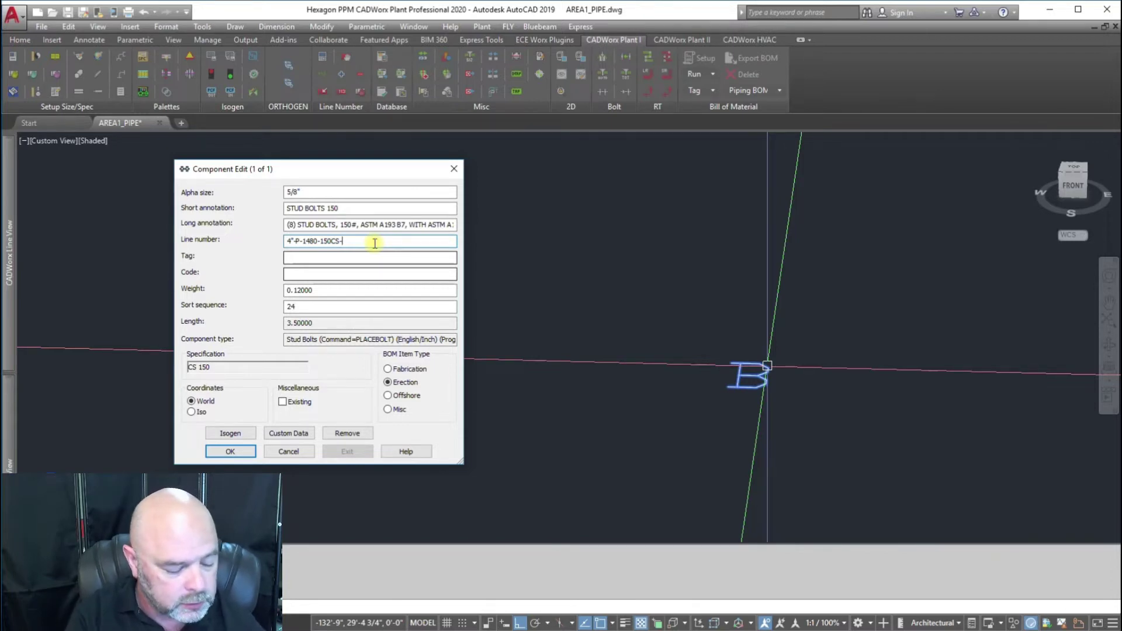
type("sh")
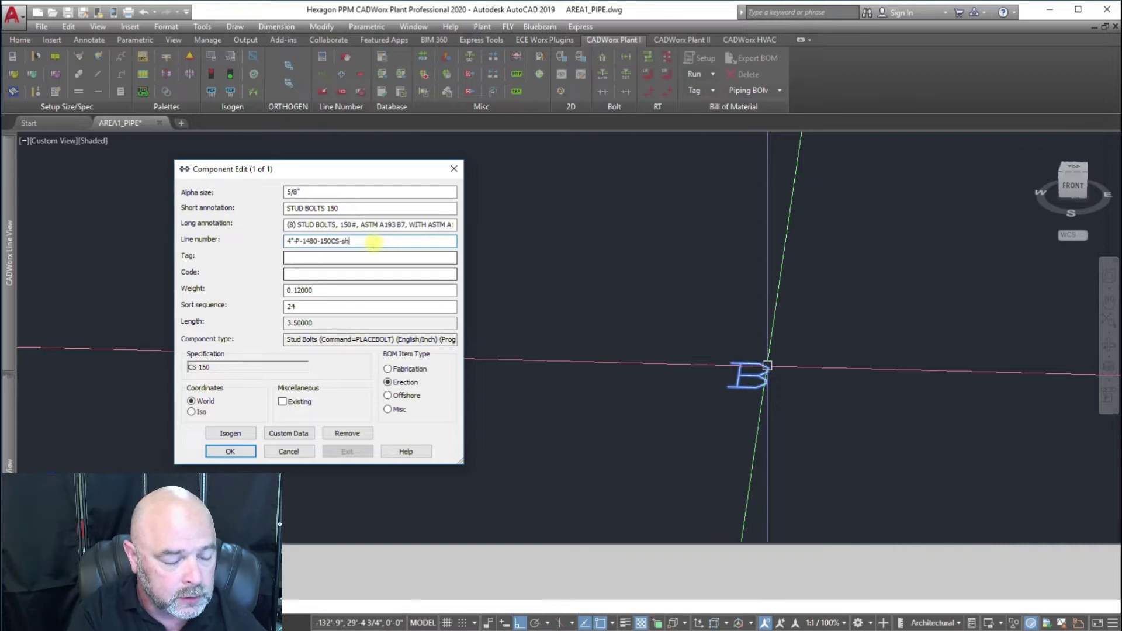
type("t")
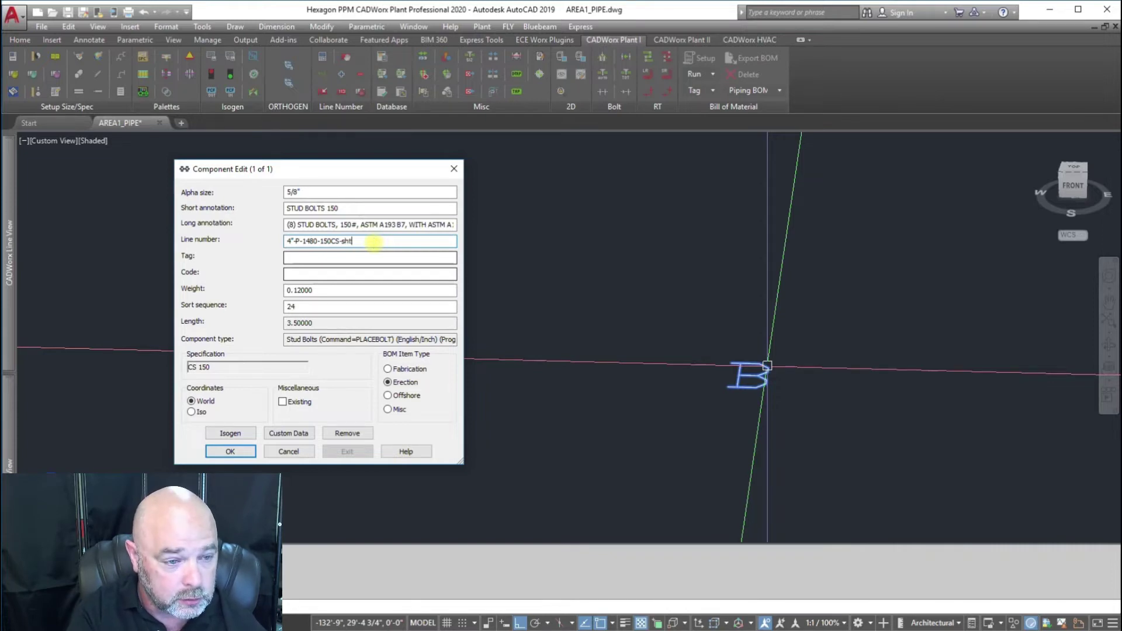
type(" 02")
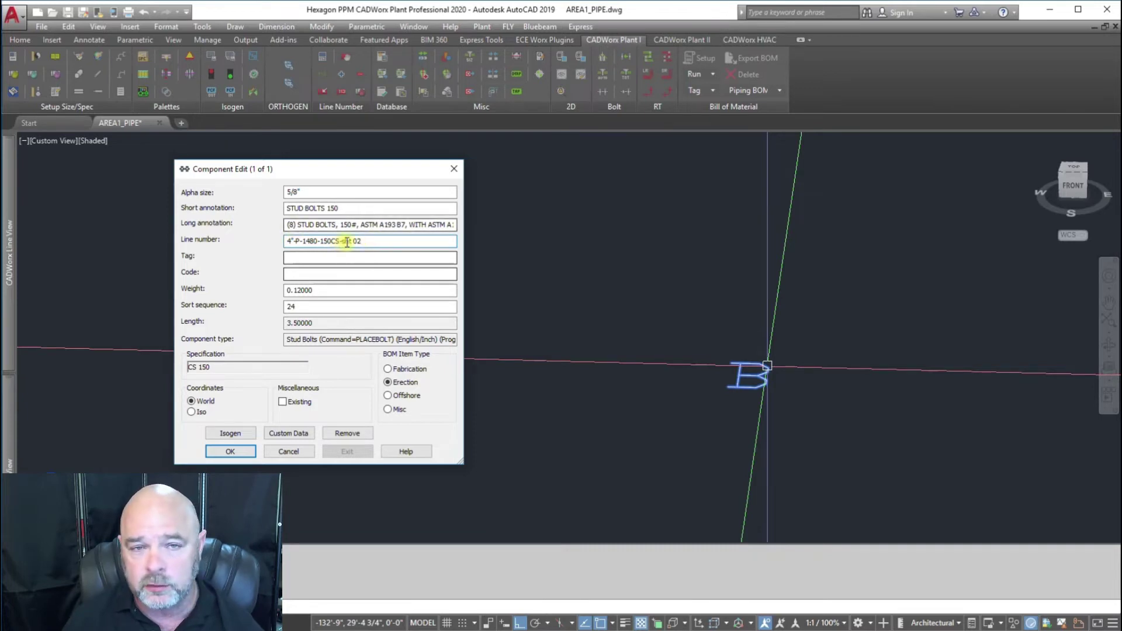
left_click(235, 451)
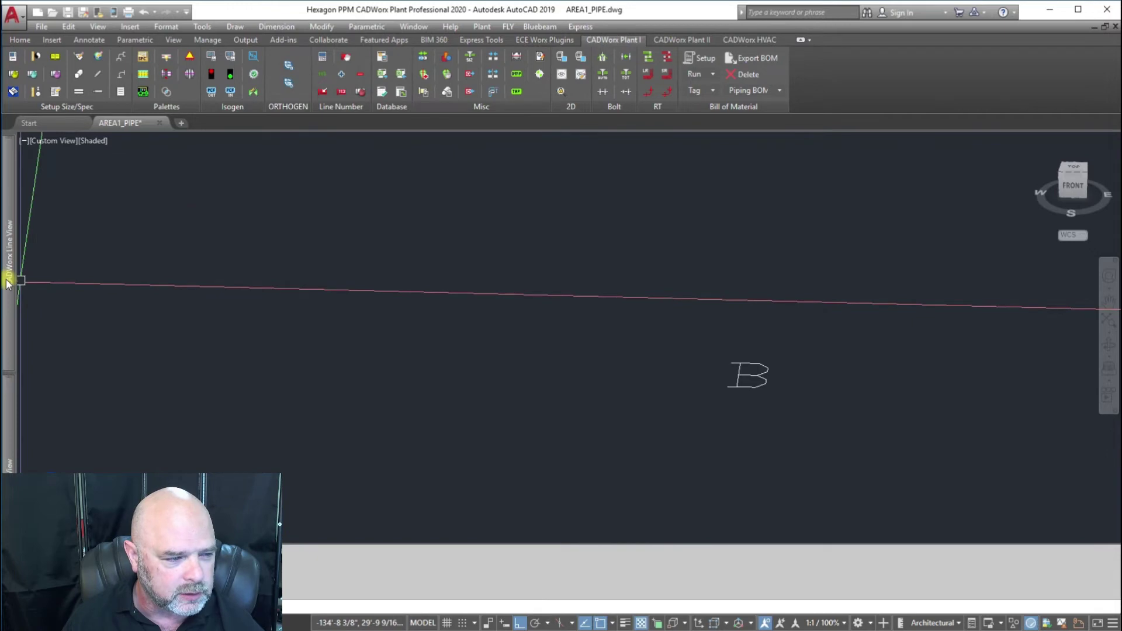
mouse_move(11, 281)
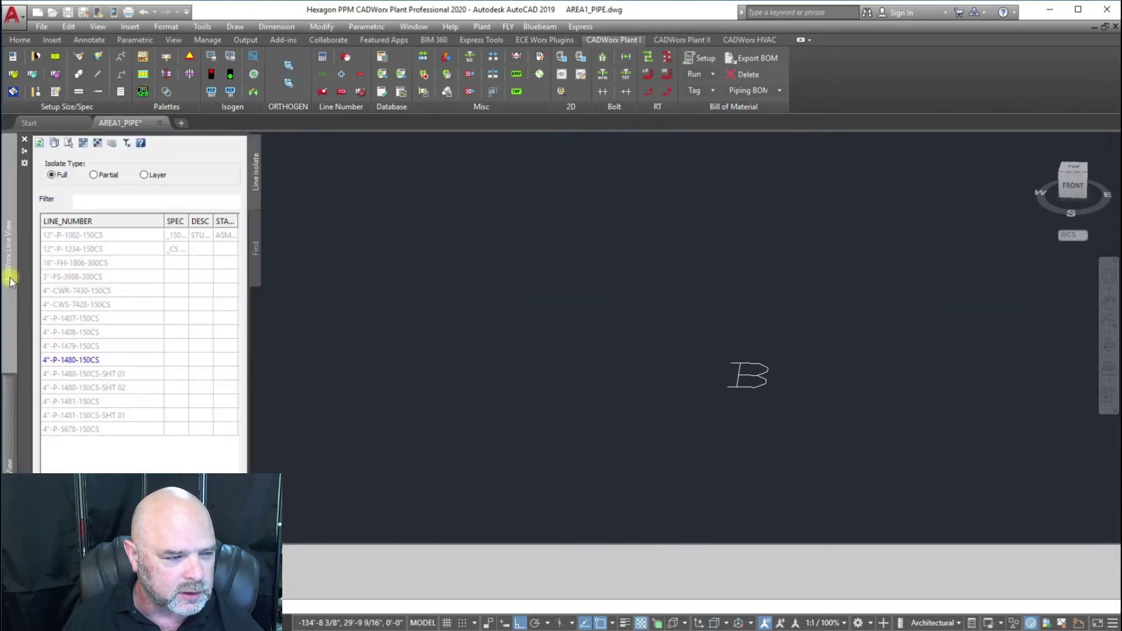
Retype the stud bolt's lowercase 'sht' as 'SHT', giving 4"-P-1480-150CS-SHT 02.
left_click(40, 142)
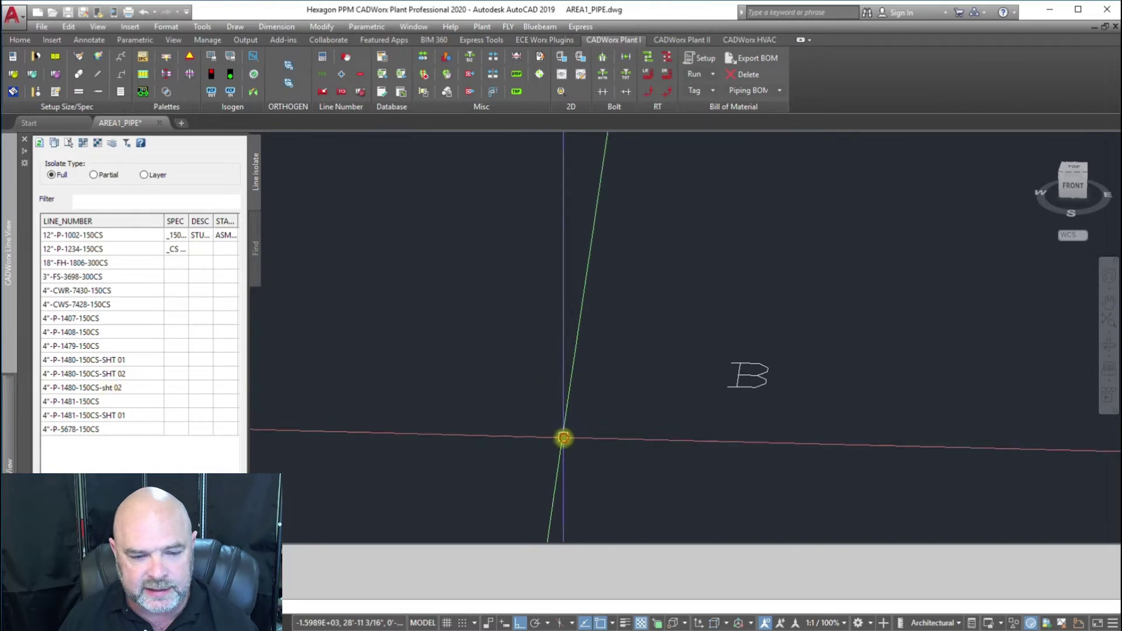
left_click(732, 367)
key("Return")
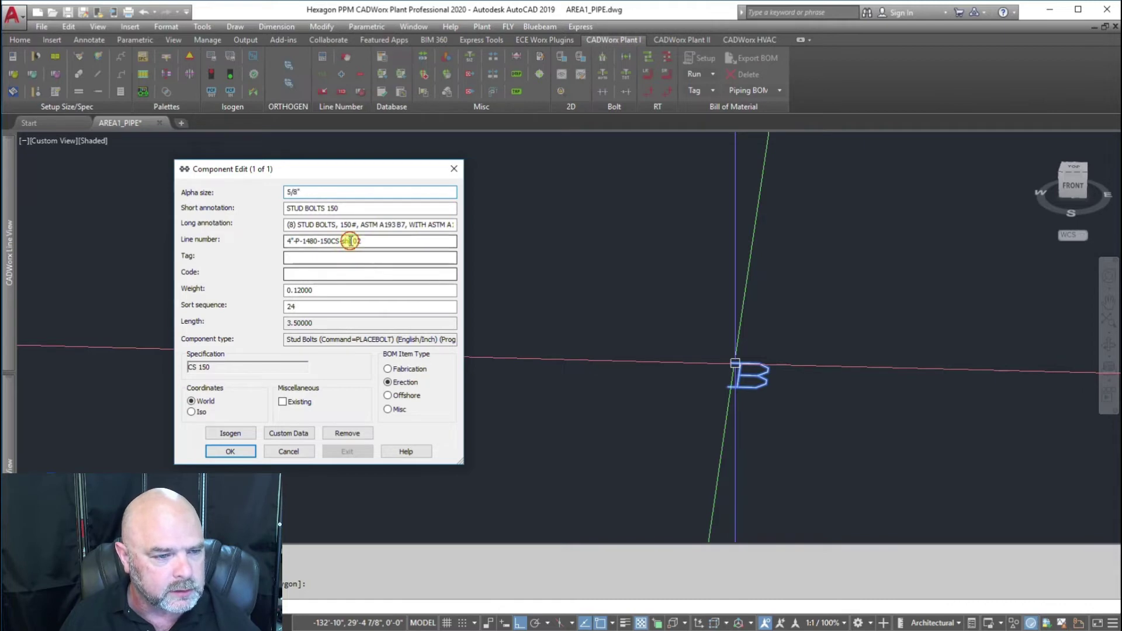
key("BackSpace")
key("BackSpace")
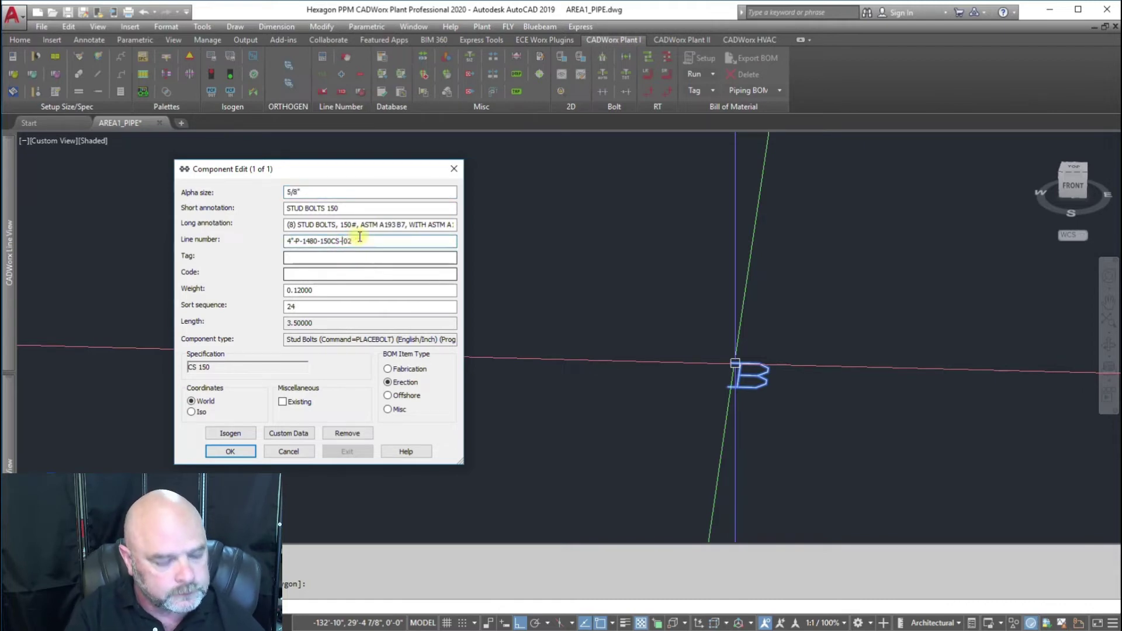
type("SHT")
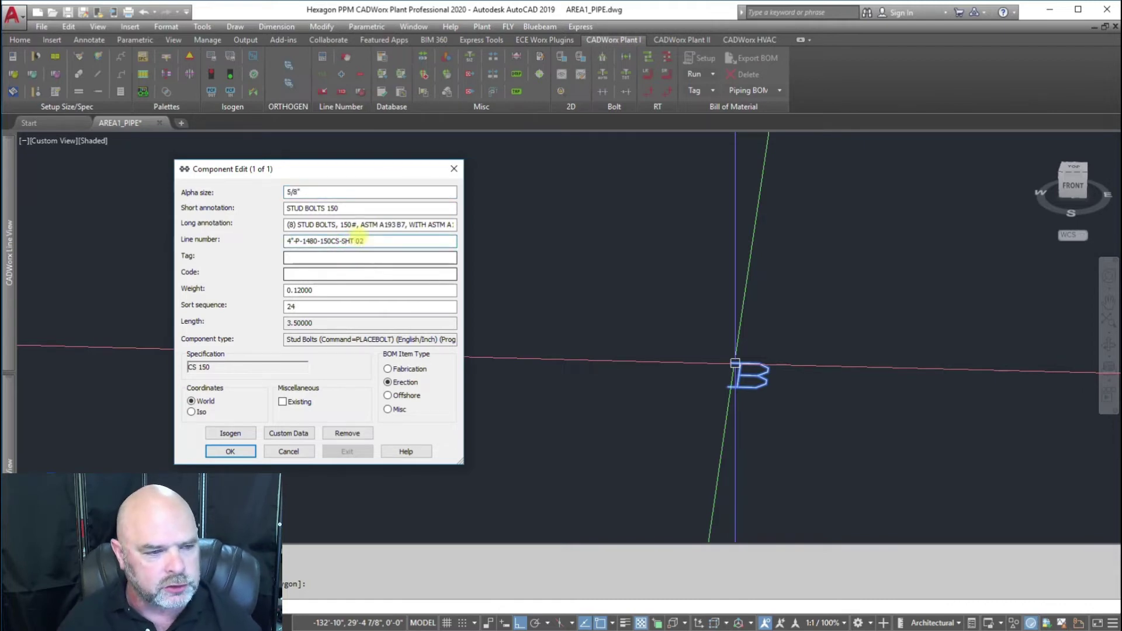
left_click(228, 451)
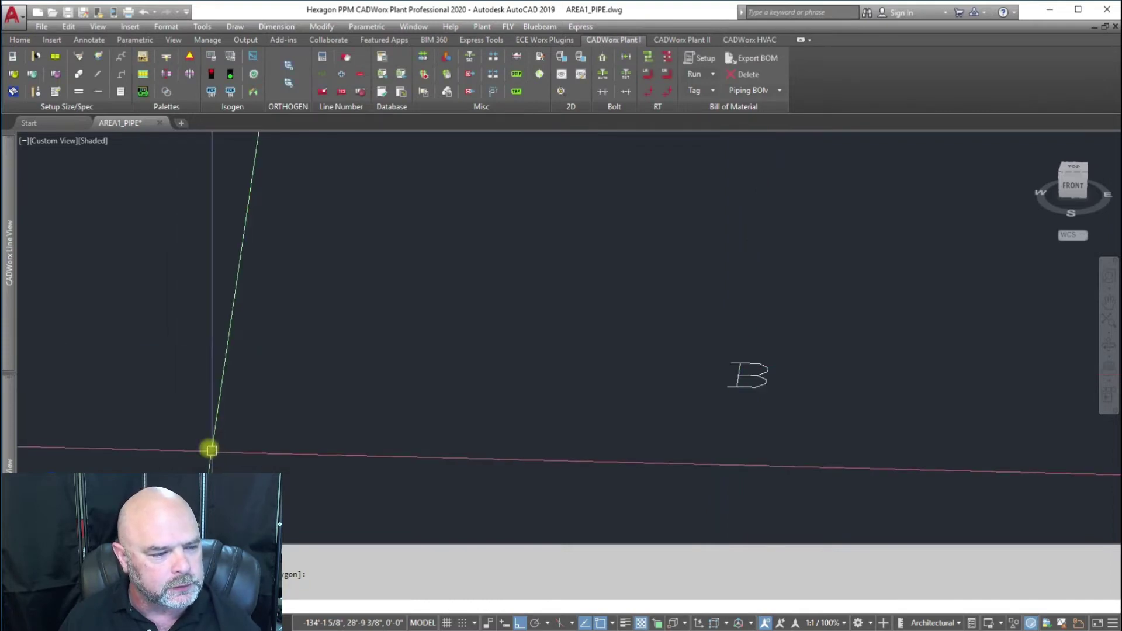
Refresh the line list and select the old 4"-P-1481-150CS line.
mouse_move(10, 273)
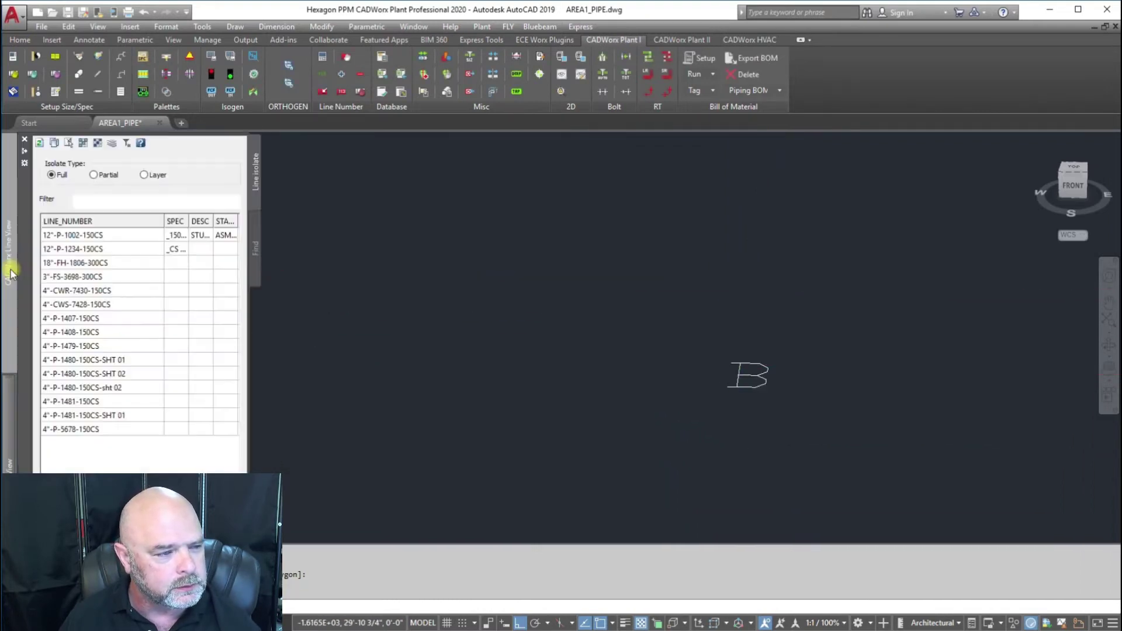
left_click(39, 144)
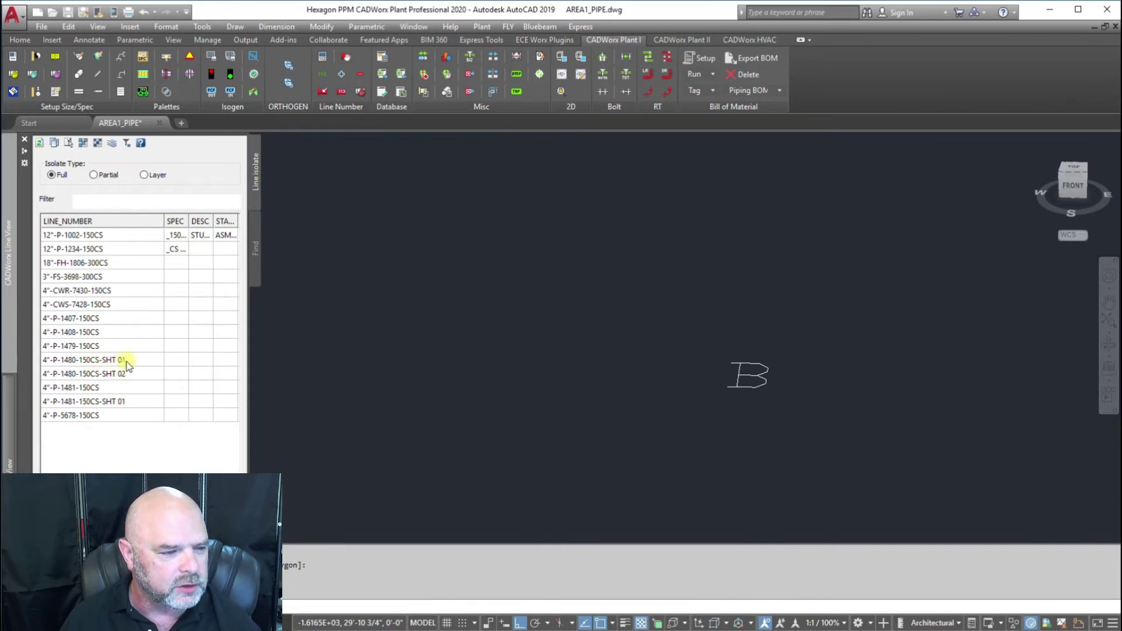
left_click(70, 389)
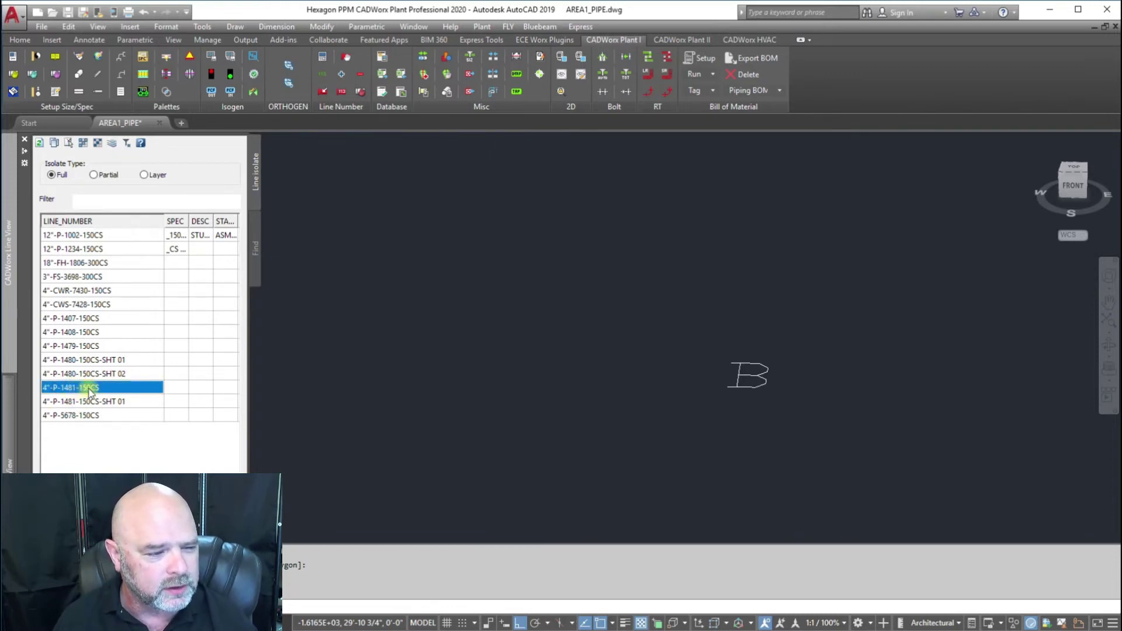
Isolate line 4"-P-1481-150CS and check which components remain on it.
right_click(89, 390)
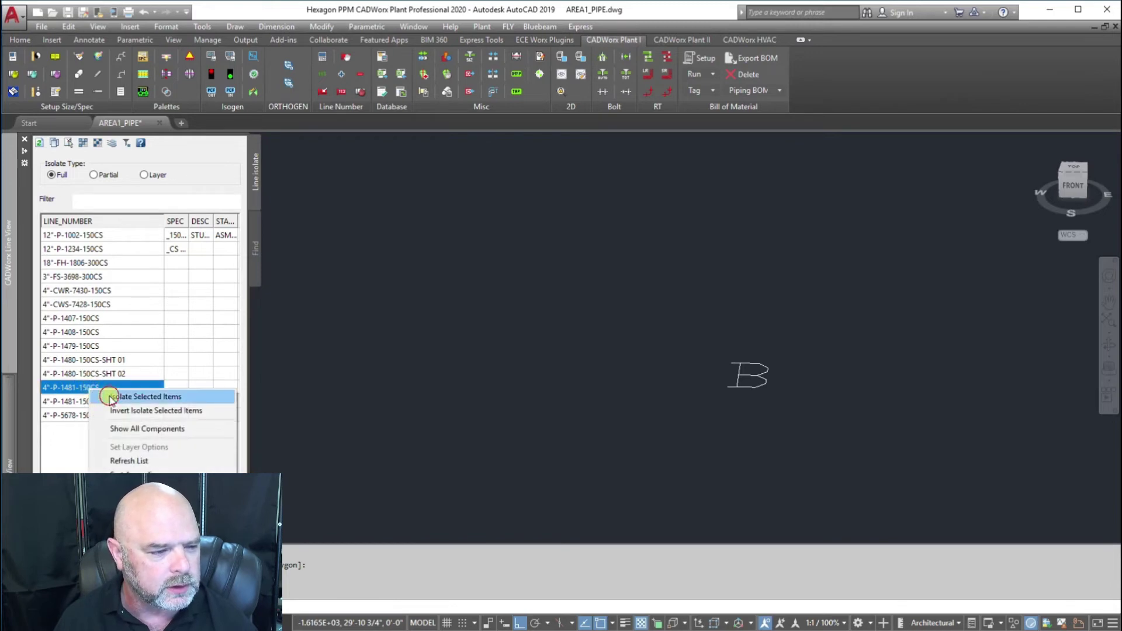
left_click(111, 396)
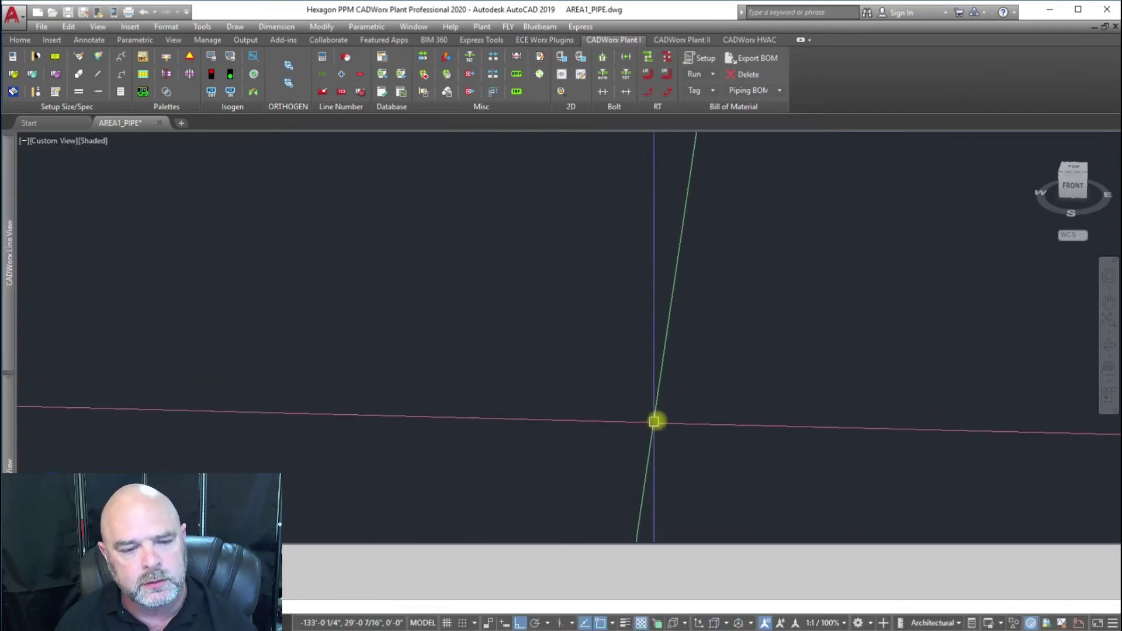
scroll(663, 389, "up", 6)
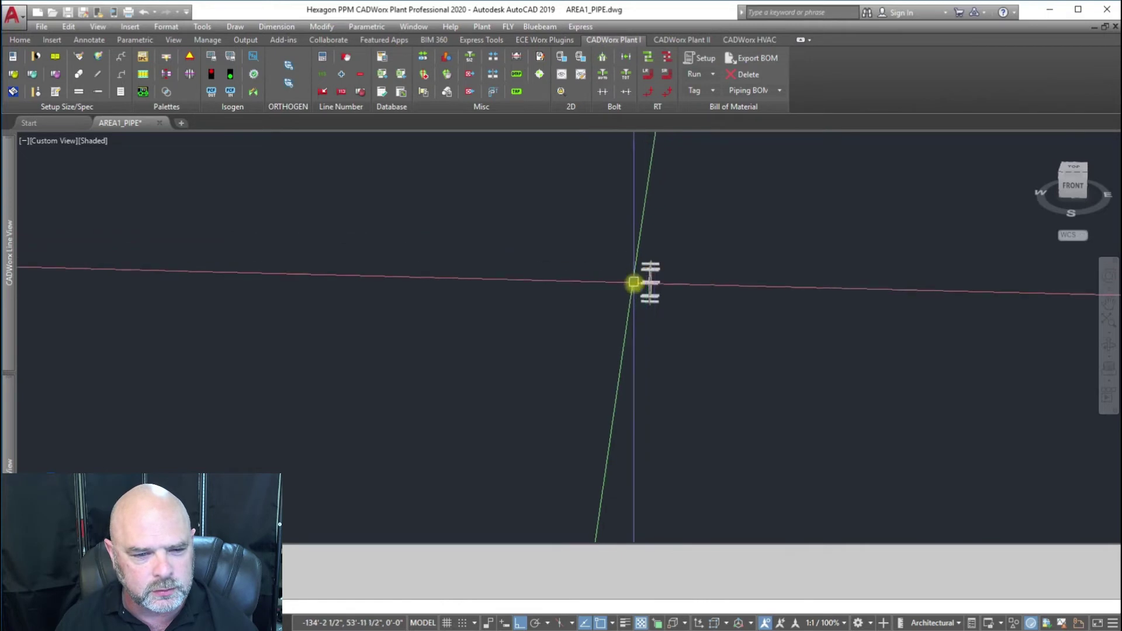
scroll(699, 272, "down", 4)
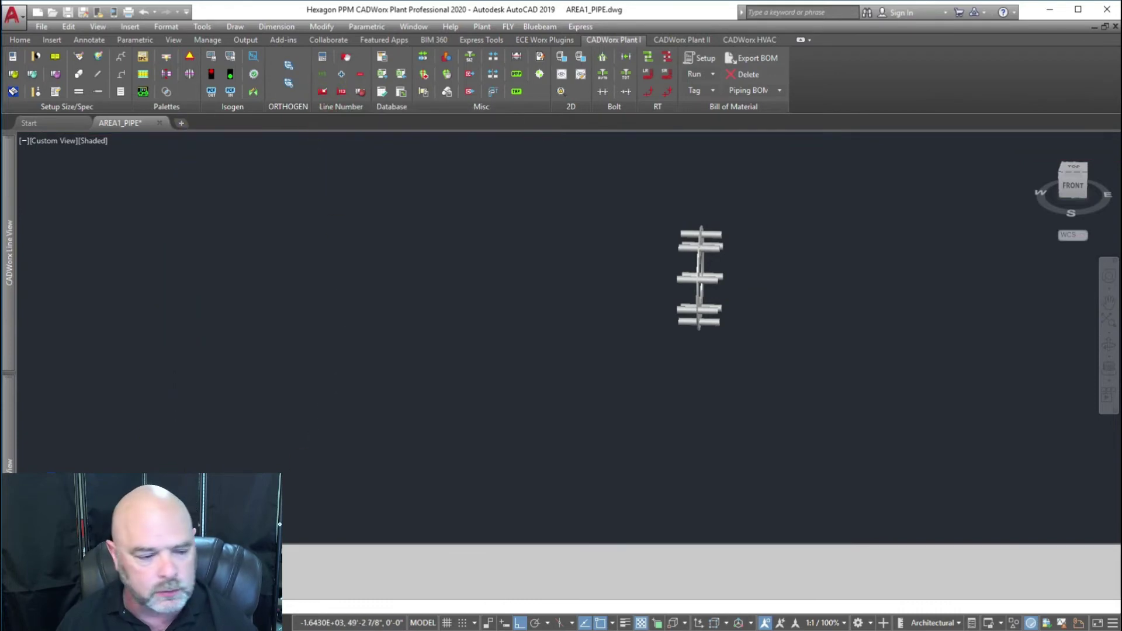
left_click(765, 205)
left_click(612, 351)
key("Return")
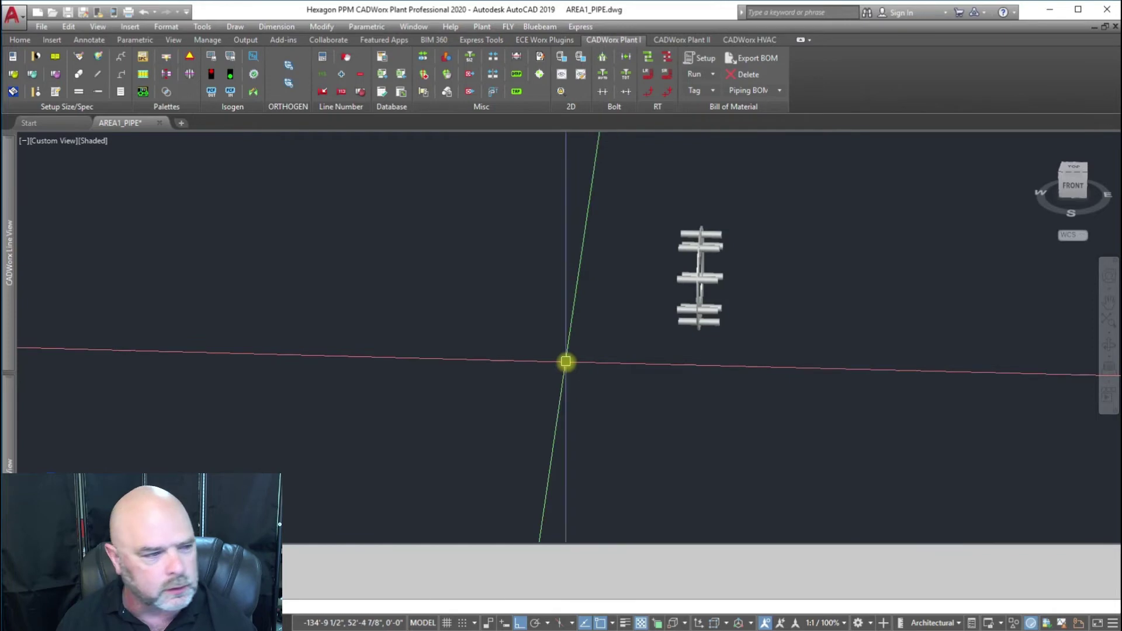
Refresh the line list and show all model components again.
mouse_move(9, 257)
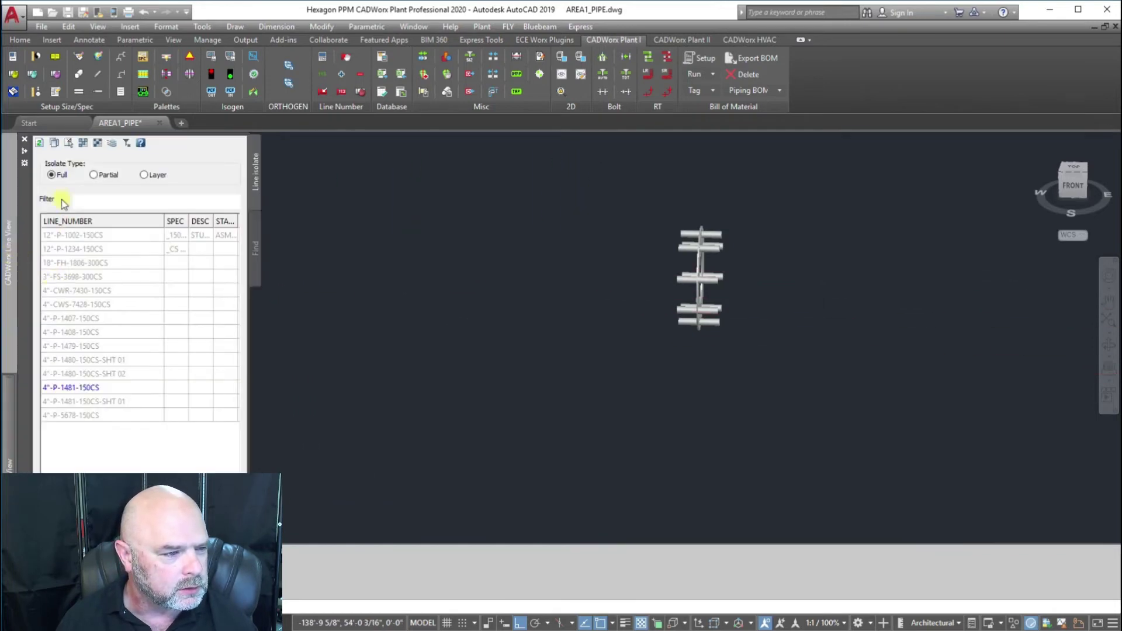
left_click(39, 142)
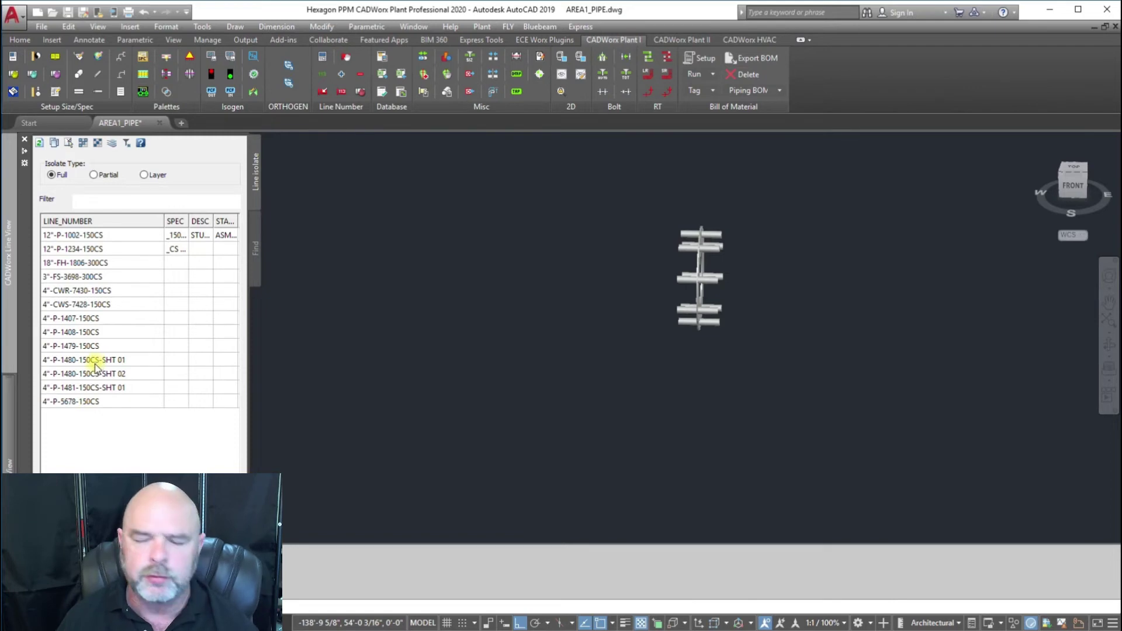
right_click(112, 387)
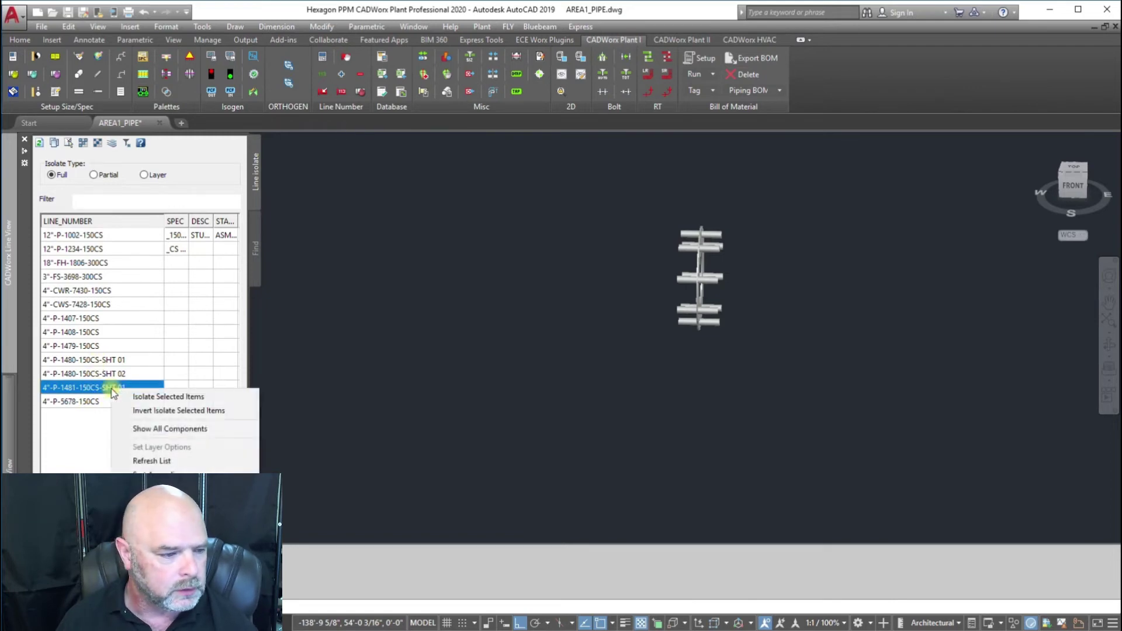
left_click(148, 432)
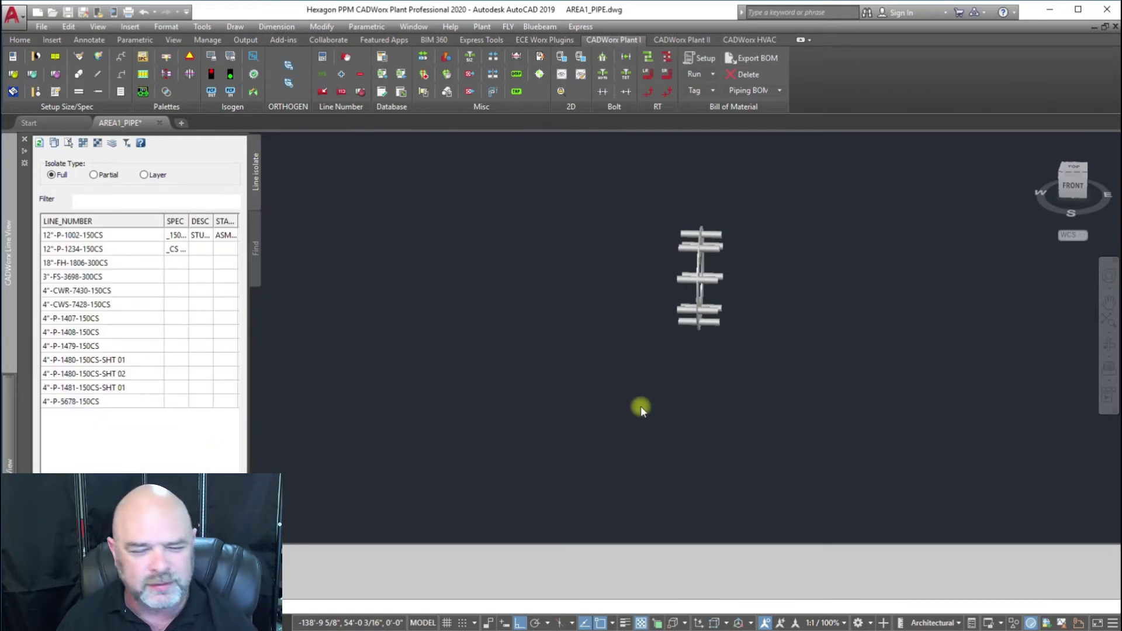
Run Isogen on line 4"-P-1480-150CS-SHT 01 to generate its isometric.
scroll(807, 359, "down", 3)
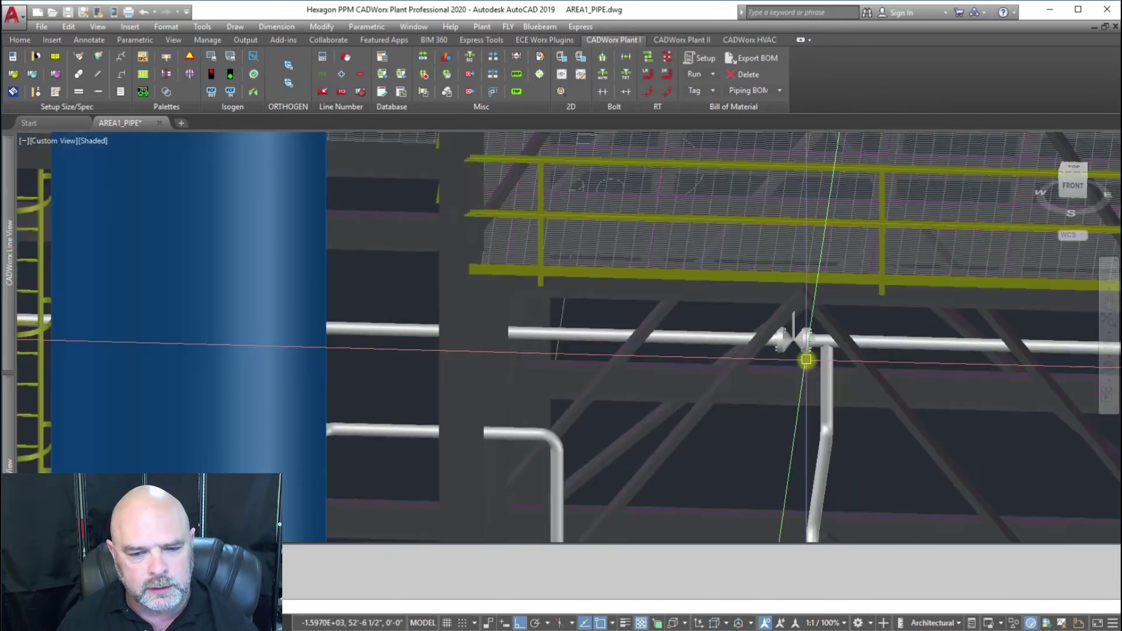
middle_click_drag(807, 360, 732, 378)
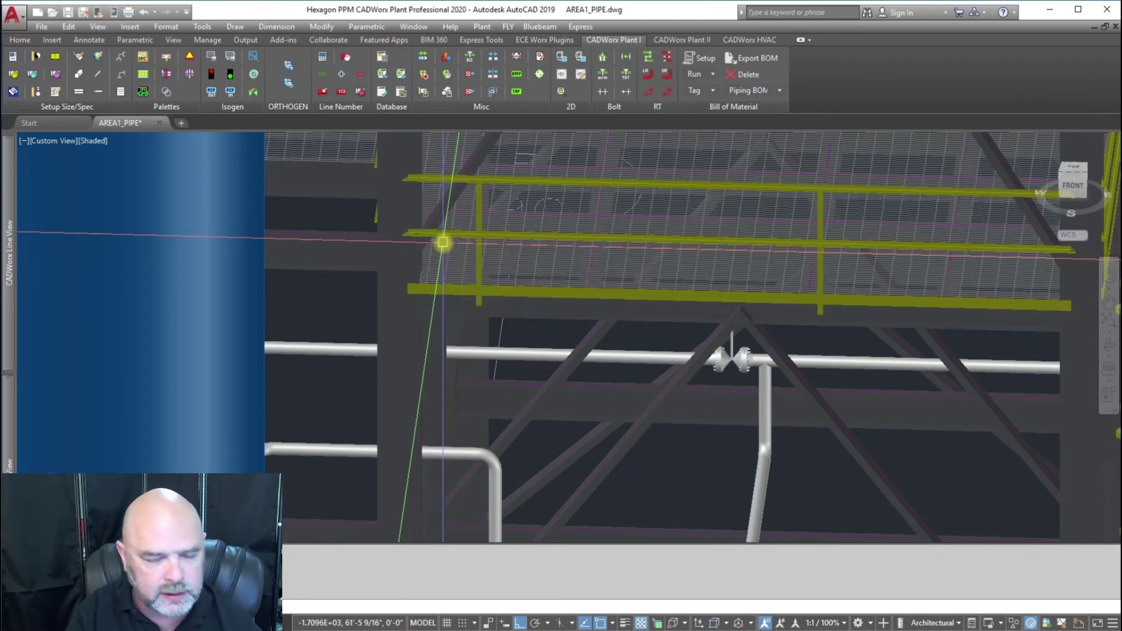
key("Return")
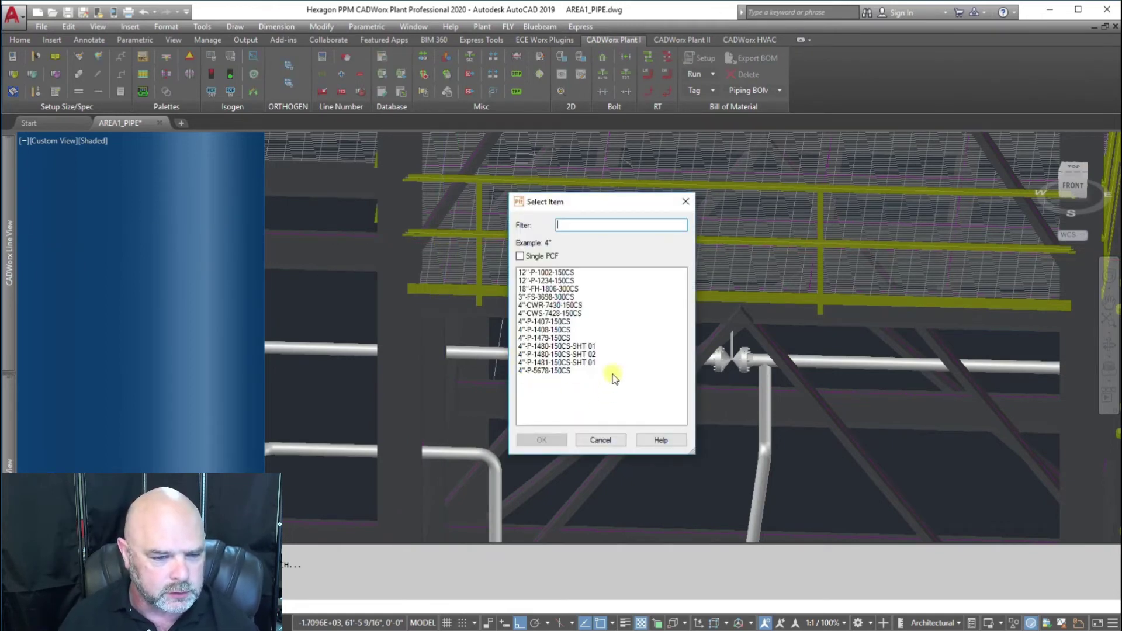
left_click(578, 346)
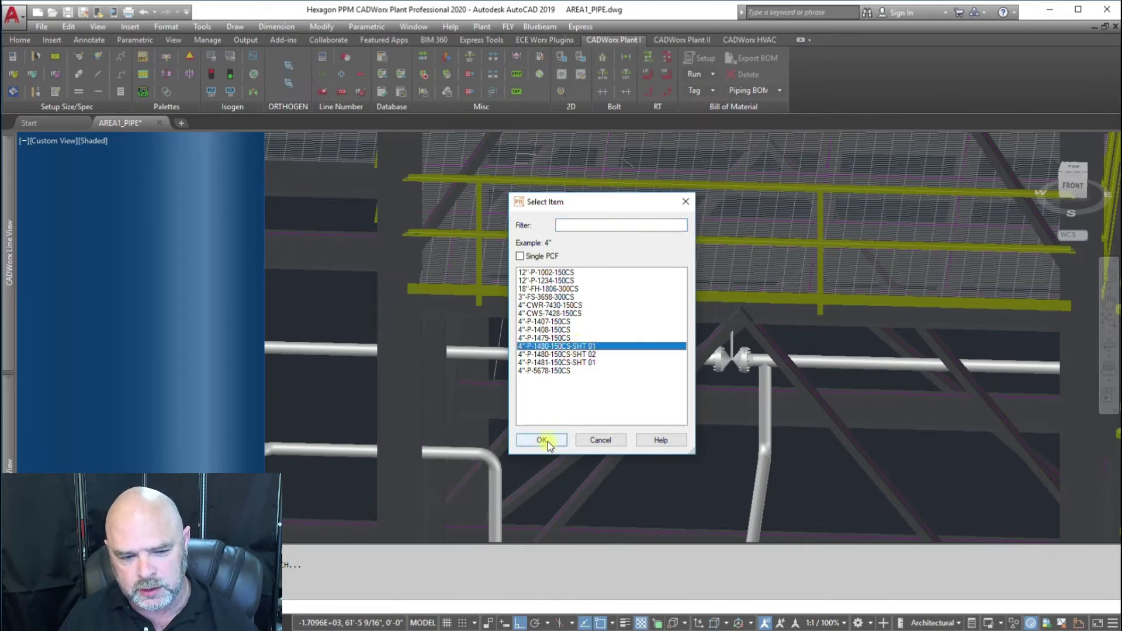
left_click(542, 441)
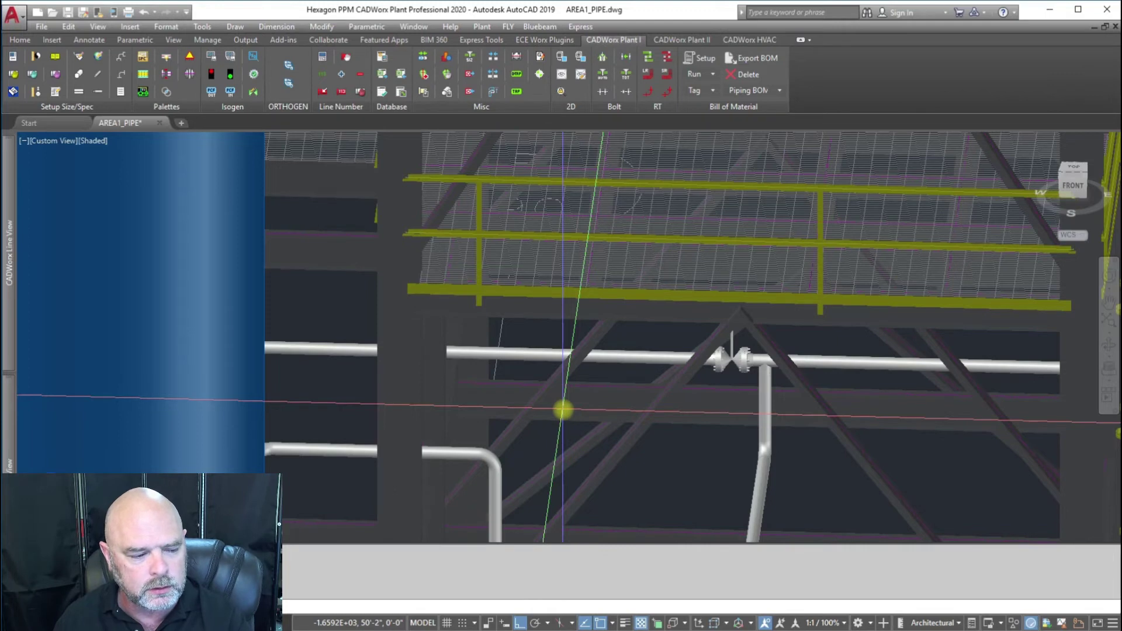
left_click(562, 409)
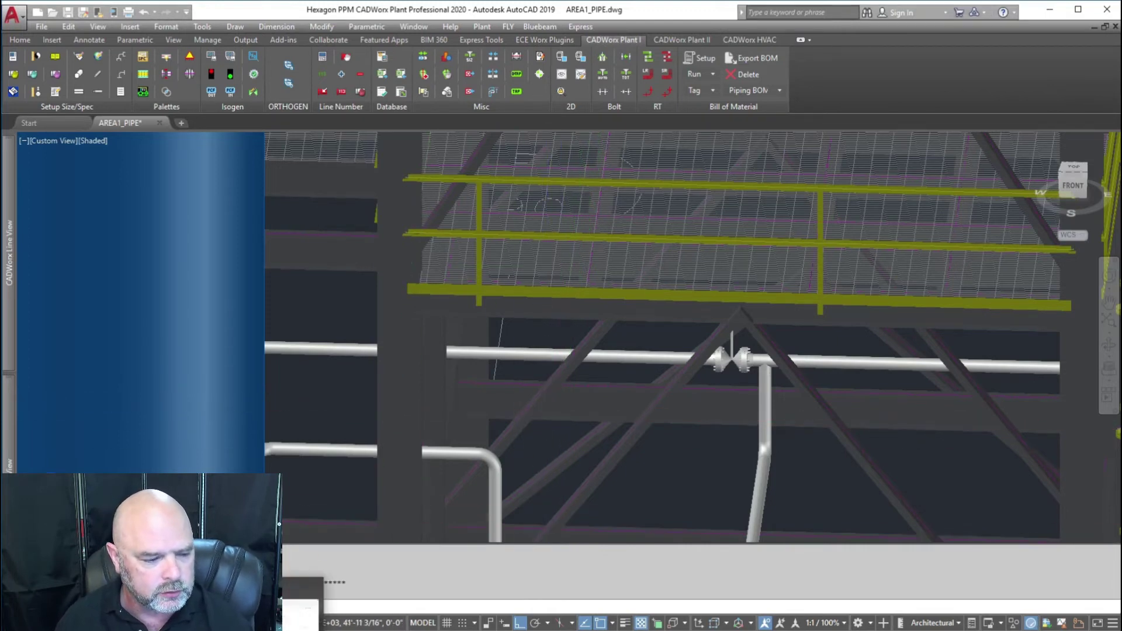
mouse_move(303, 608)
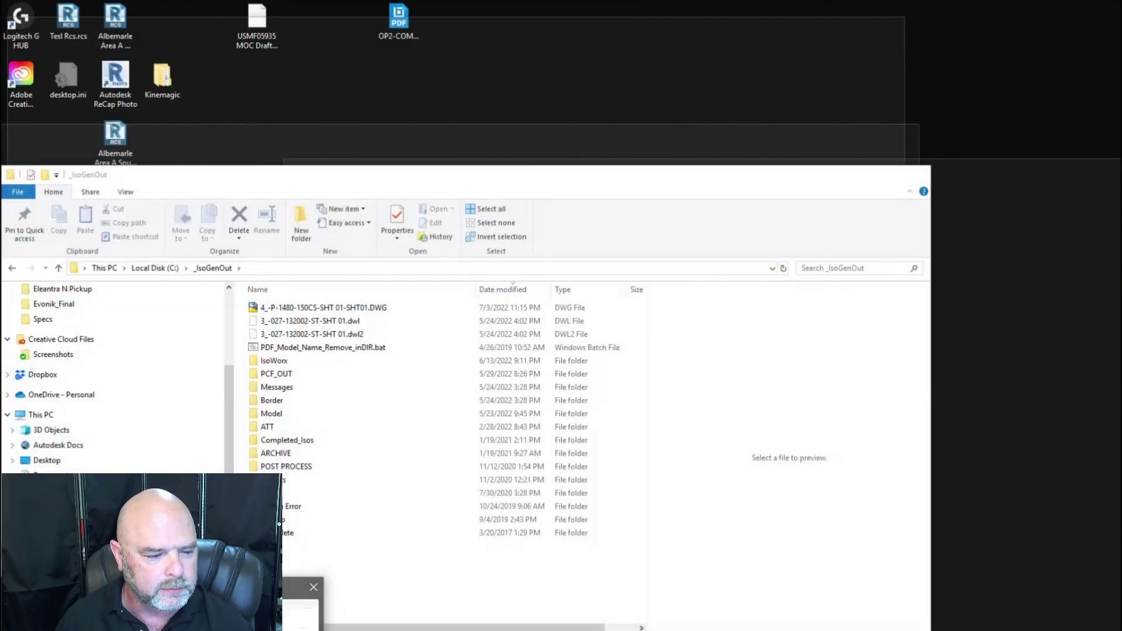
Open 4_-P-1480-150CS-SHT 01-SHT01.DWG from the _IsoGenOut folder in AutoCAD.
left_click(303, 608)
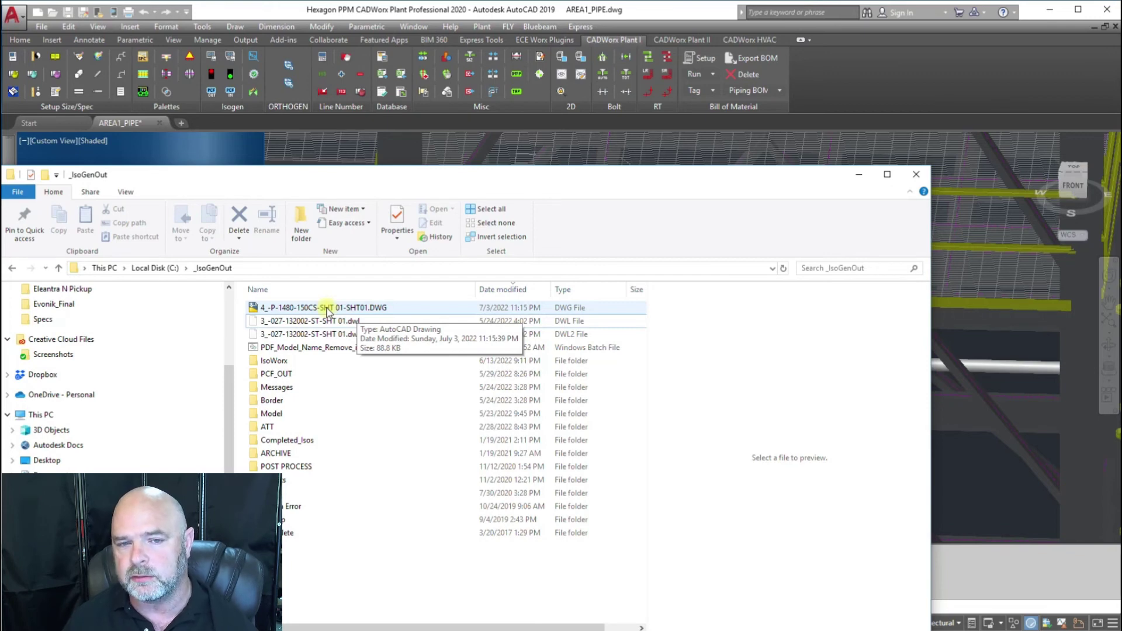
left_click(327, 309)
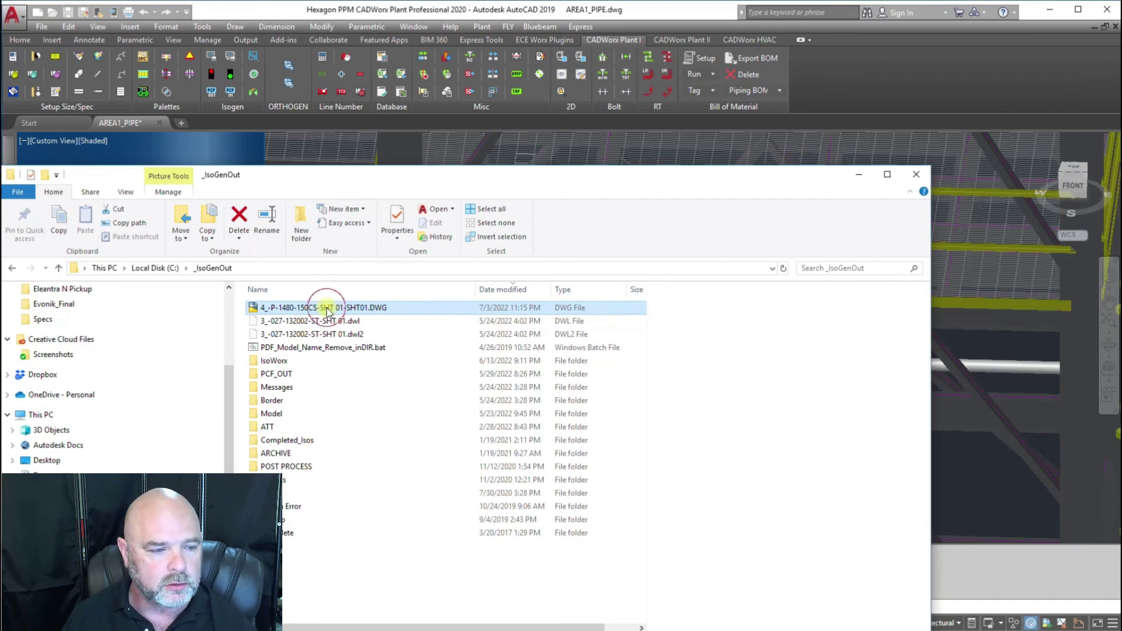
left_click_drag(565, 14, 568, 13)
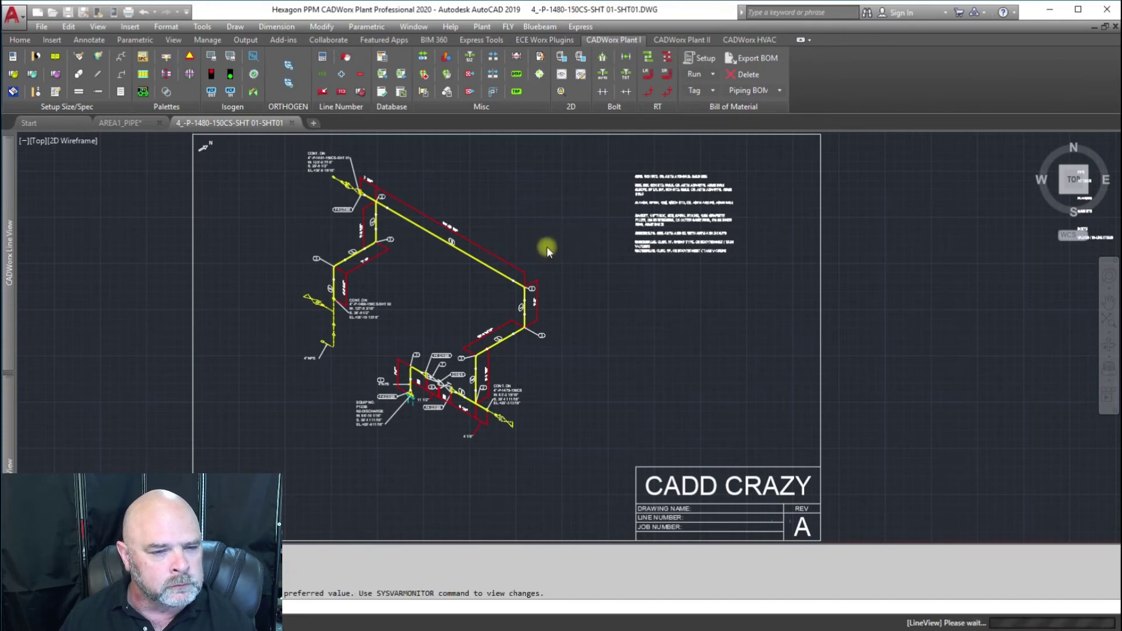
Zoom and pan the isometric to read its CONT. ON labels for the SHT-numbered lines.
scroll(468, 249, "up", 6)
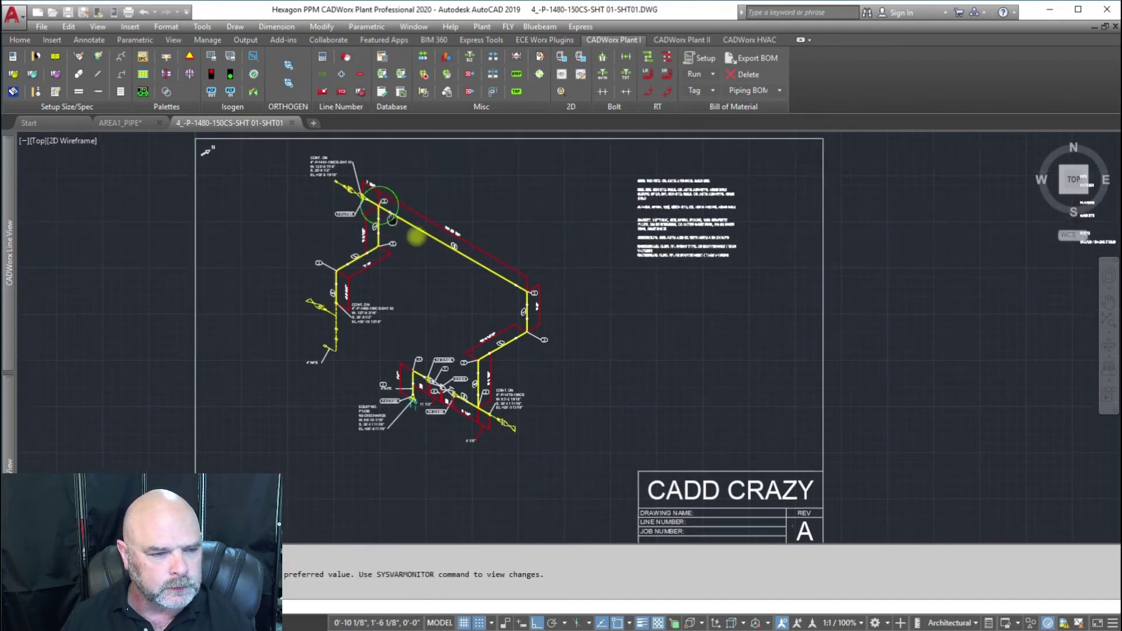
middle_click_drag(468, 249, 514, 343)
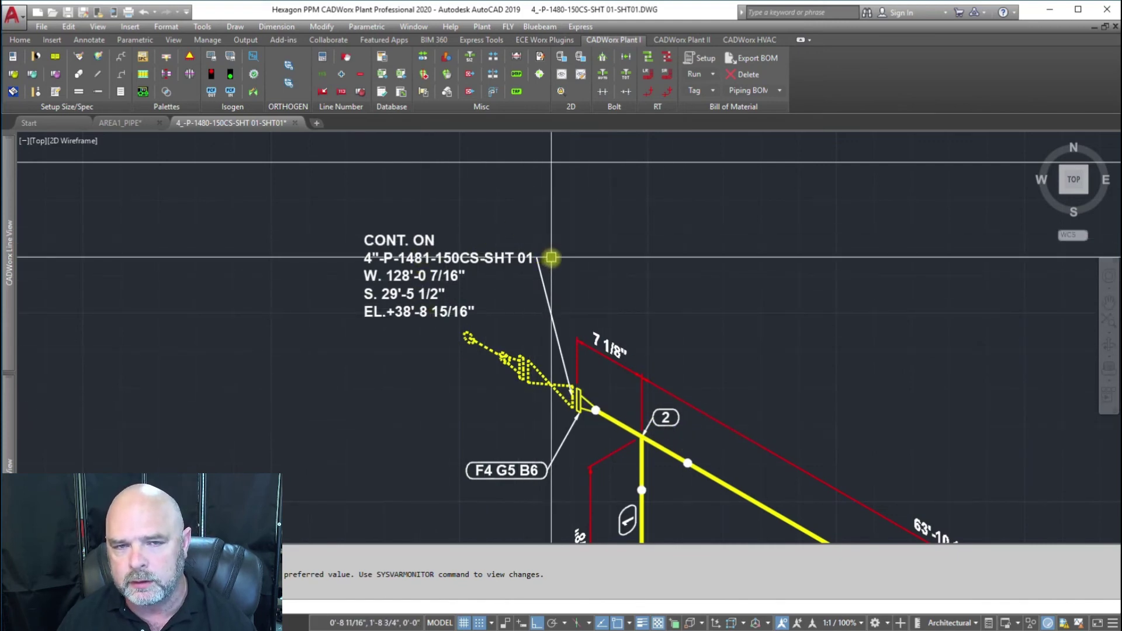
scroll(603, 337, "down", 5)
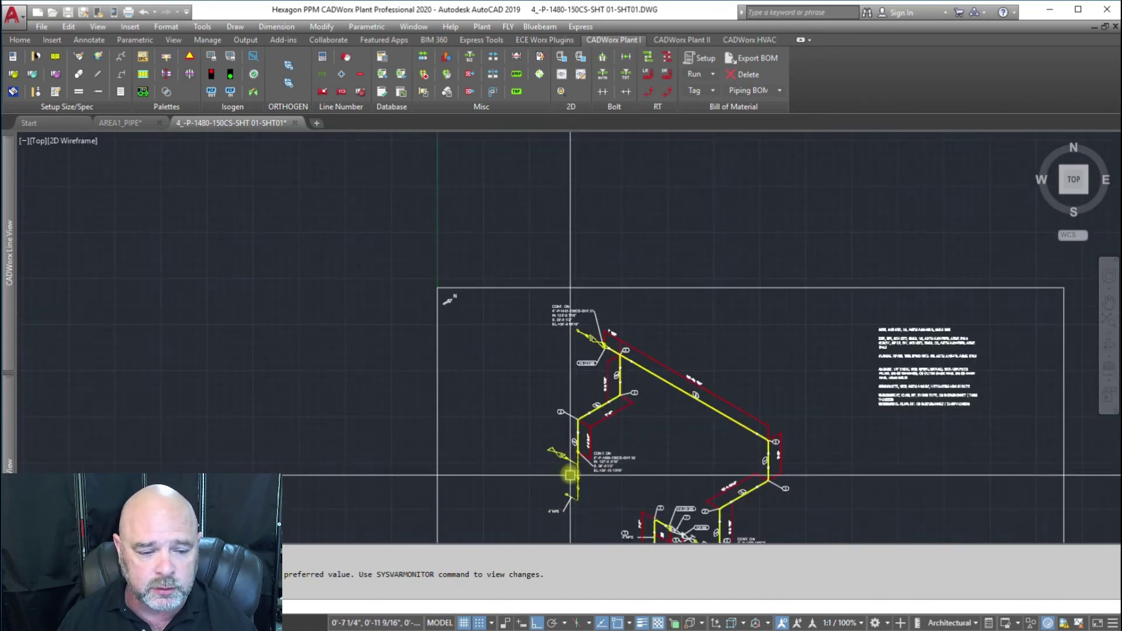
scroll(577, 480, "up", 5)
scroll(579, 479, "down", 3)
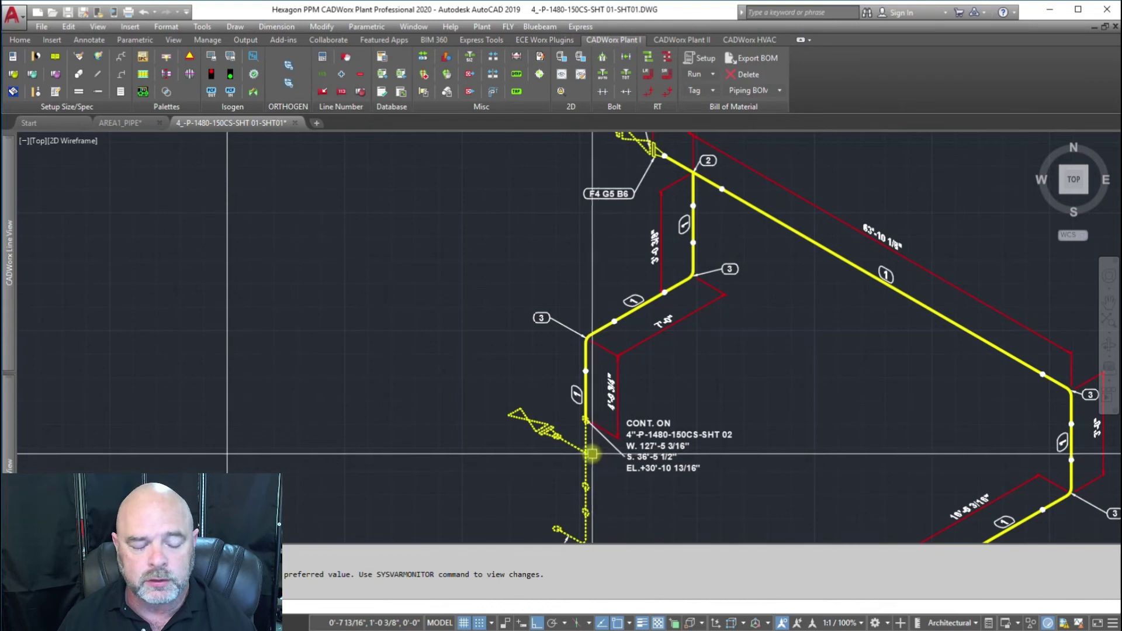
scroll(626, 466, "up", 4)
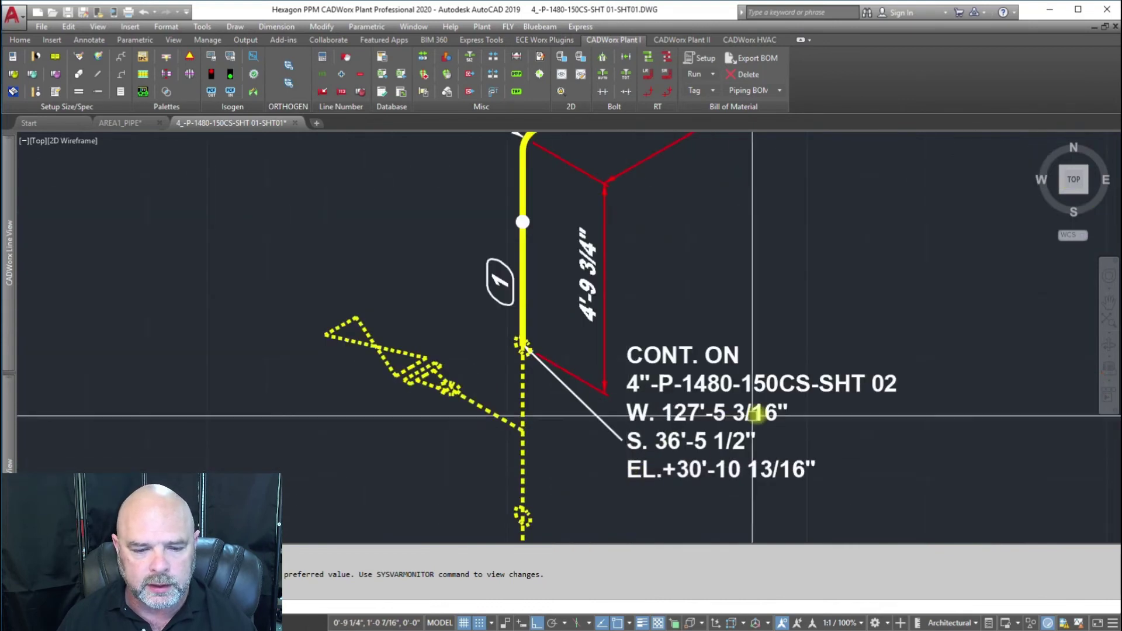